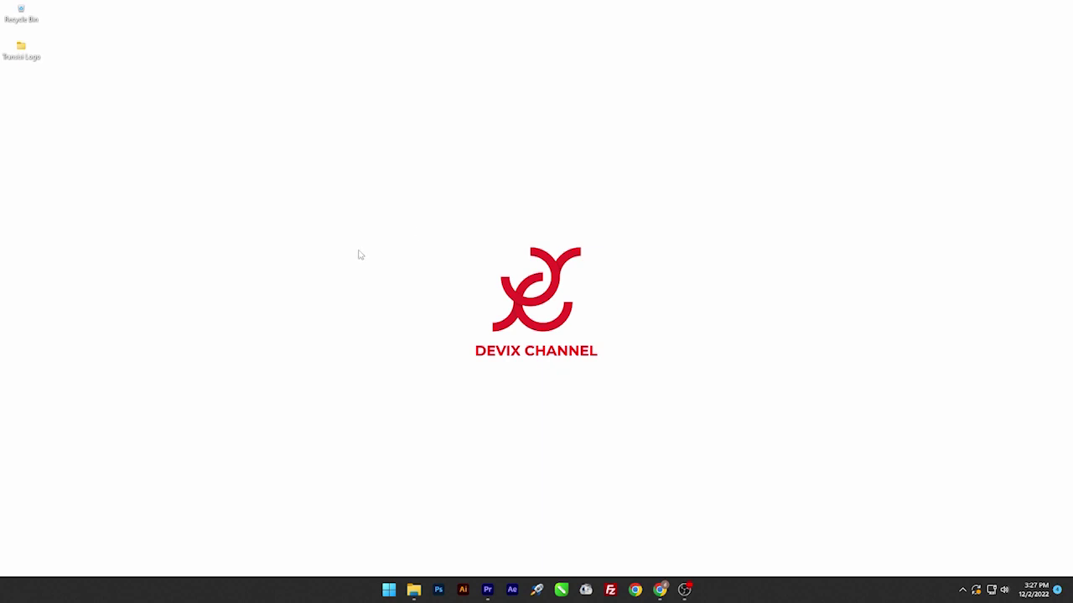
# - Refresh the desktop several times from its right-click menu
pyautogui.rightClick(359, 254)
pyautogui.click(392, 324)
pyautogui.rightClick(376, 239)
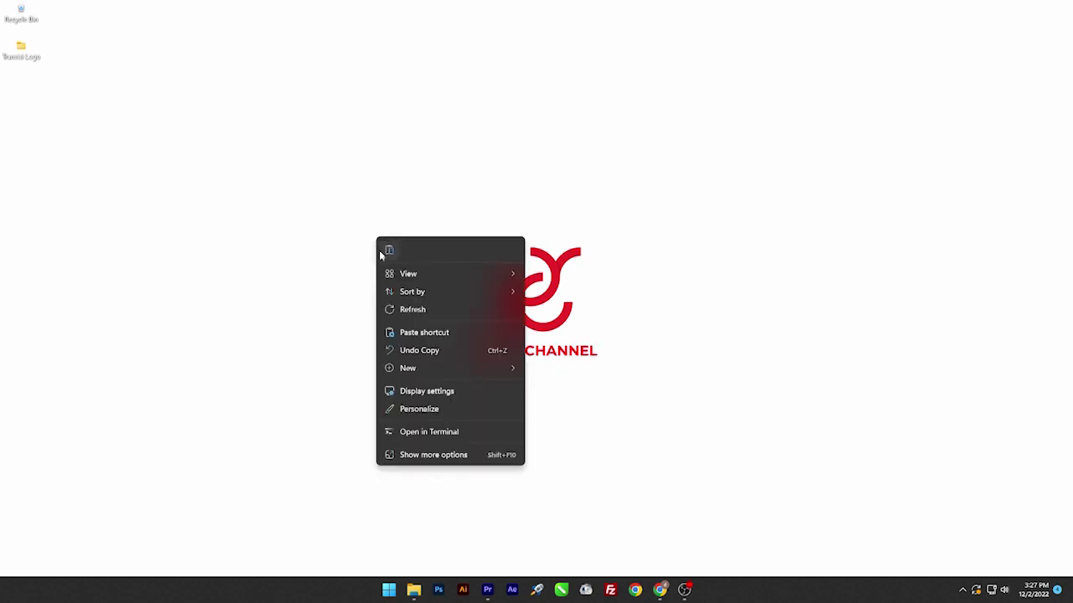
pyautogui.click(411, 312)
pyautogui.rightClick(370, 279)
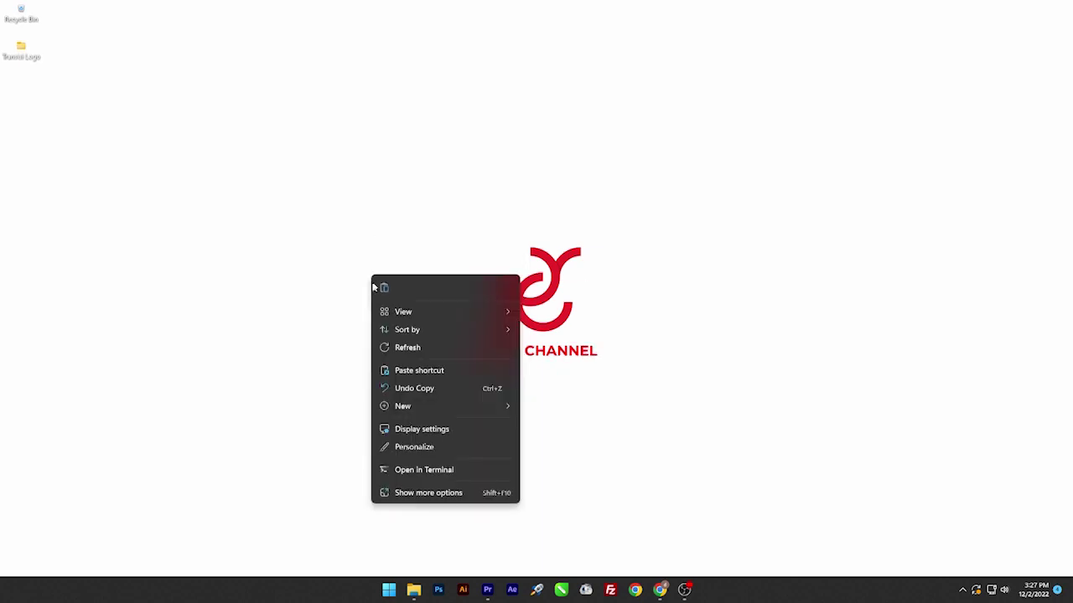
pyautogui.click(398, 349)
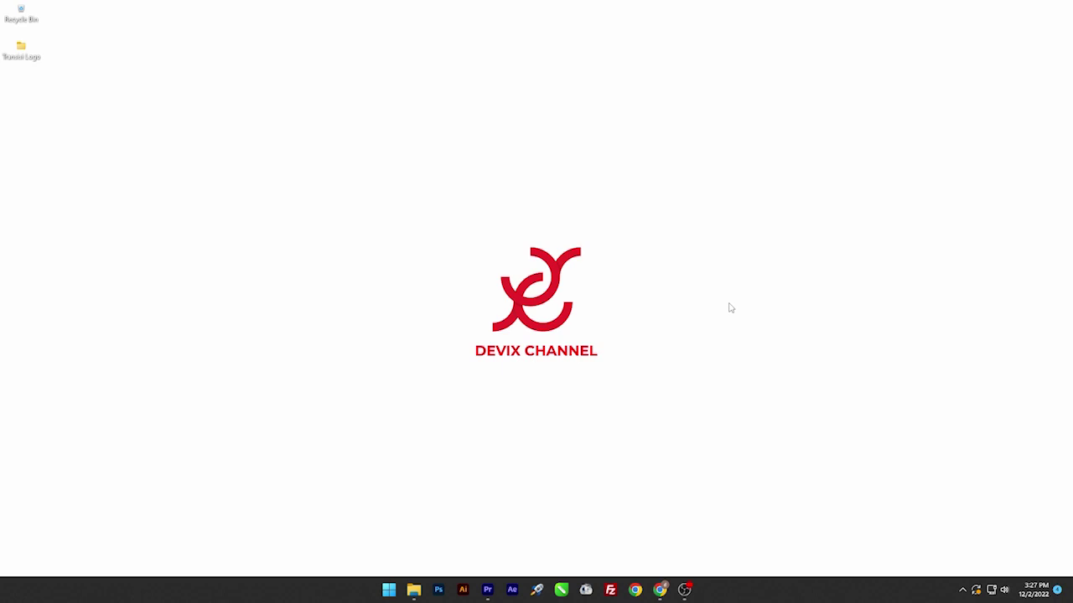
pyautogui.rightClick(718, 251)
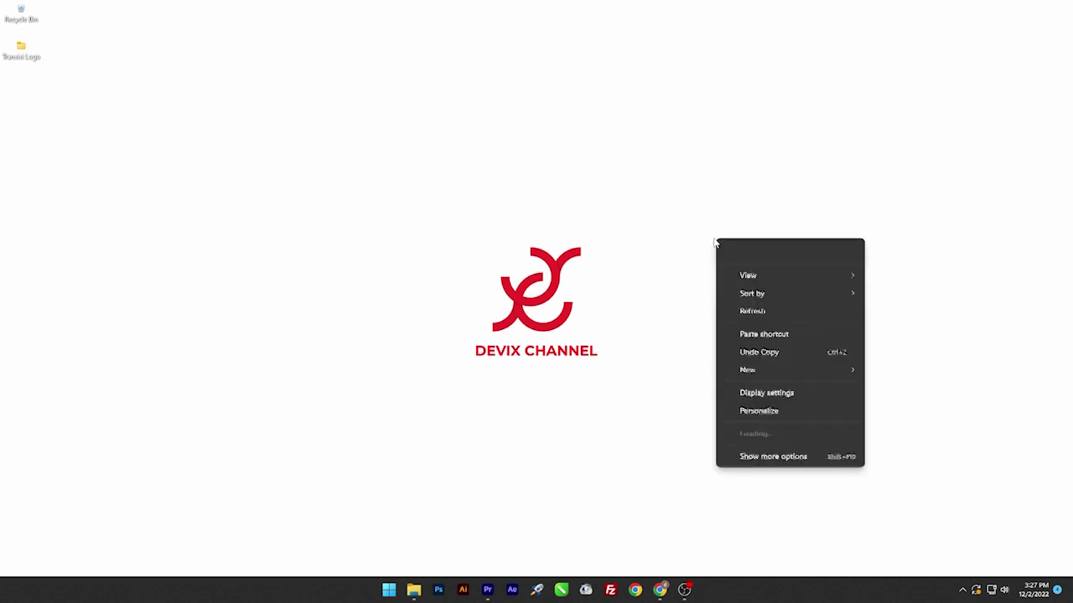
pyautogui.click(739, 312)
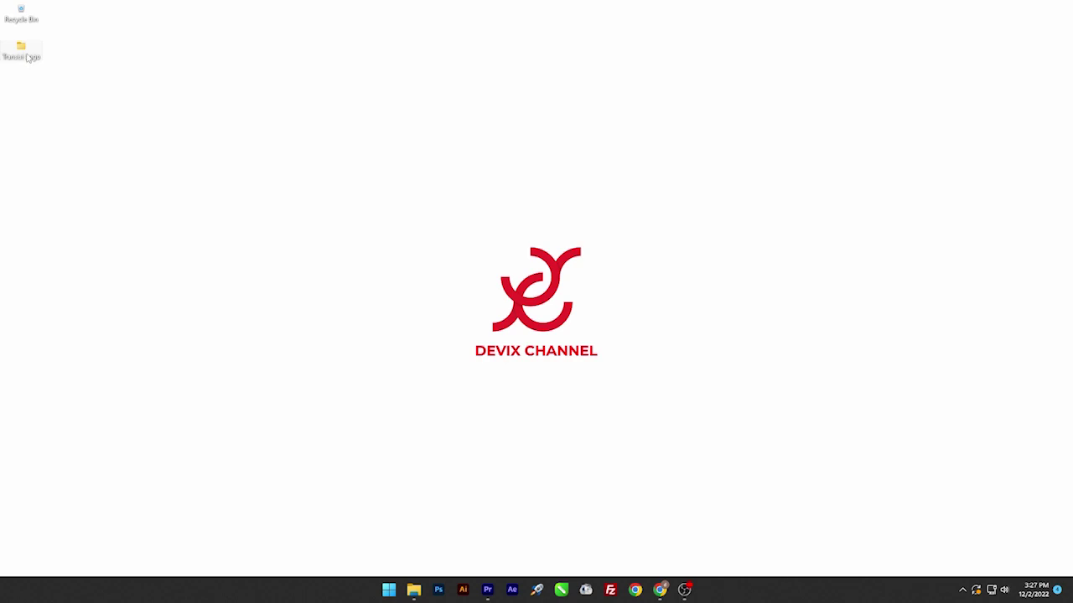
# - Open the Transisi Logo folder maximized with extra-large icons
pyautogui.doubleClick(25, 54)
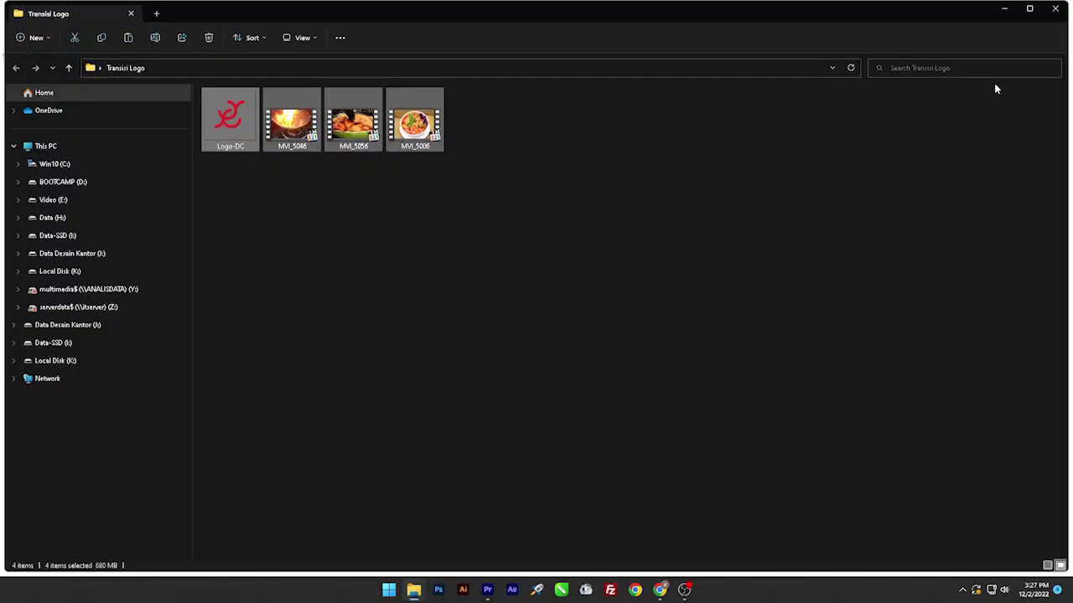
pyautogui.click(1029, 8)
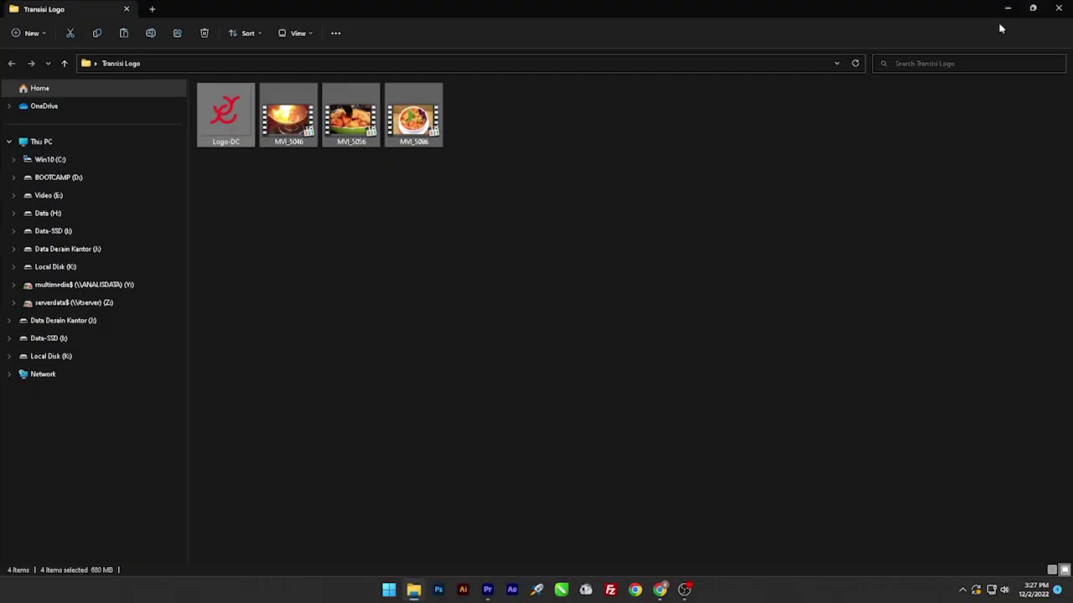
pyautogui.click(247, 205)
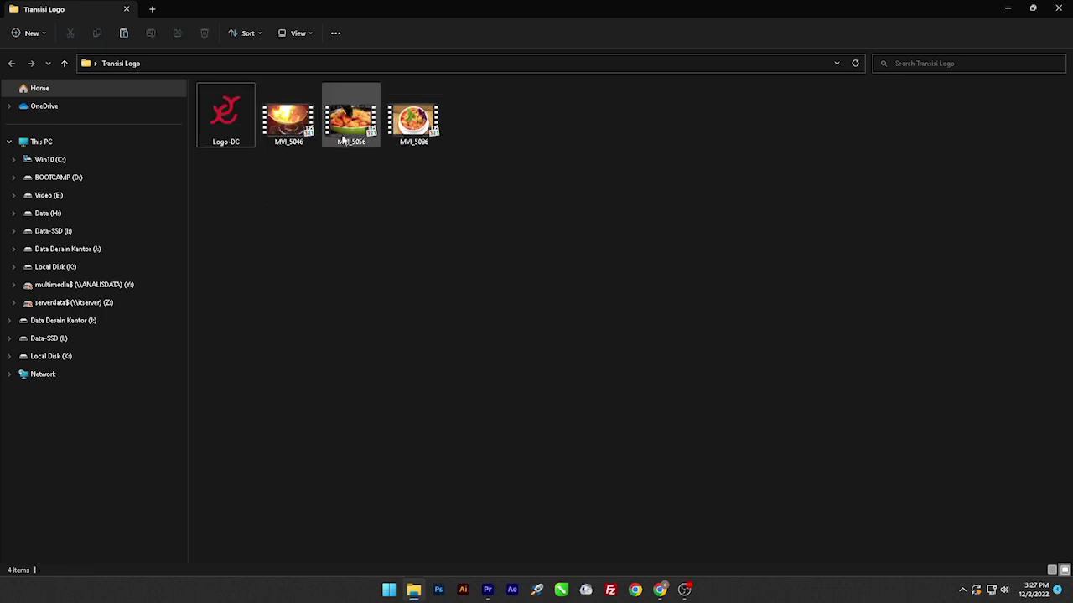
pyautogui.click(241, 126)
pyautogui.click(285, 178)
pyautogui.keyDown('ctrl'); pyautogui.scroll(4, 285, 178); pyautogui.keyUp('ctrl')
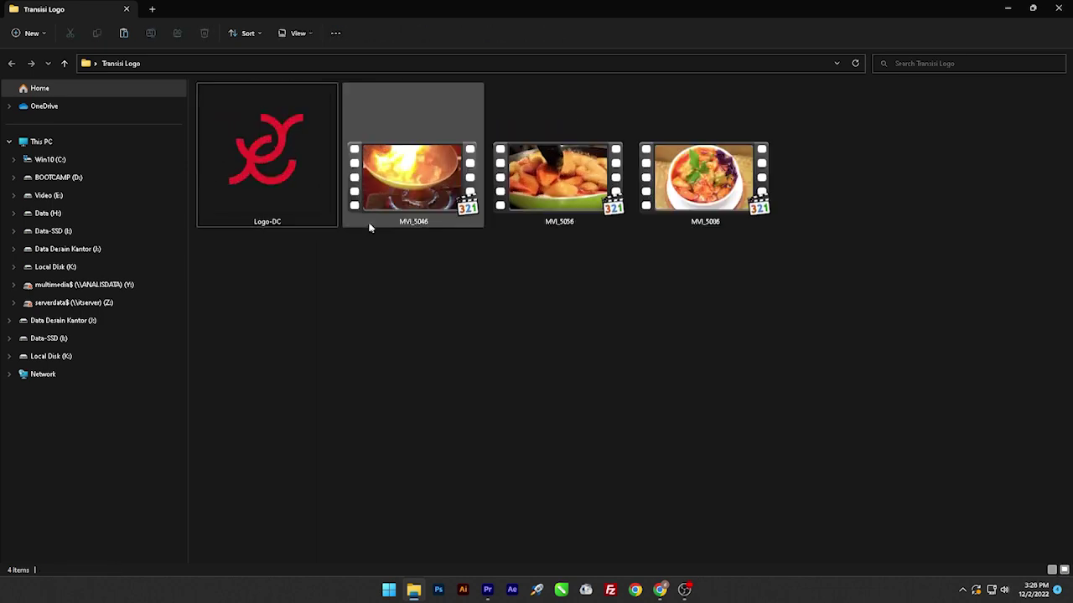
# - Look over the Logo-DC image and the three cooking clips, then return to Premiere Pro
pyautogui.click(285, 208)
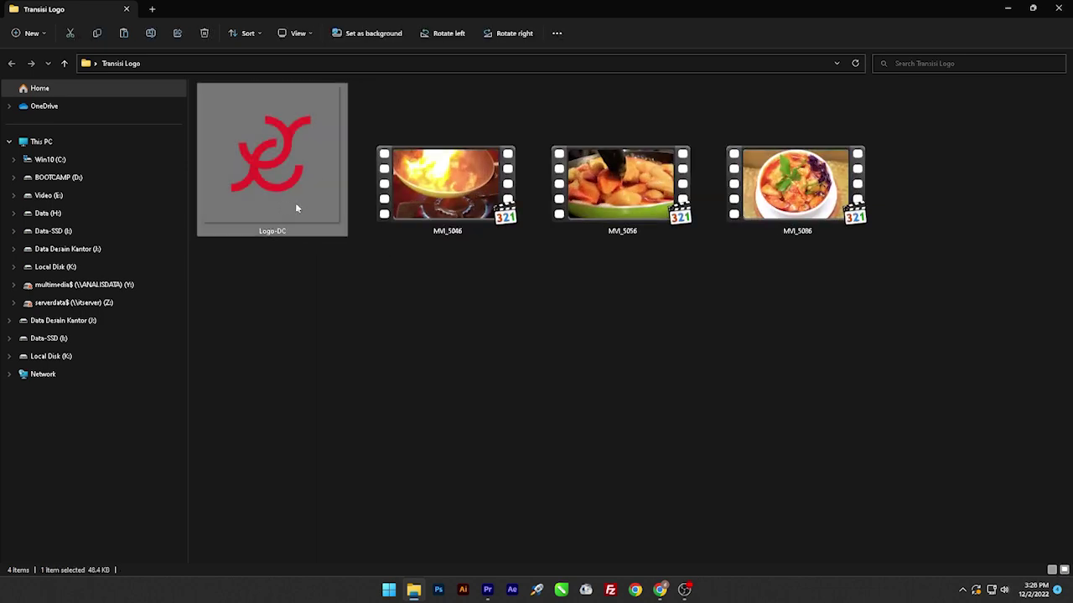
pyautogui.click(342, 334)
pyautogui.moveTo(364, 215); pyautogui.dragTo(756, 318)
pyautogui.click(756, 270)
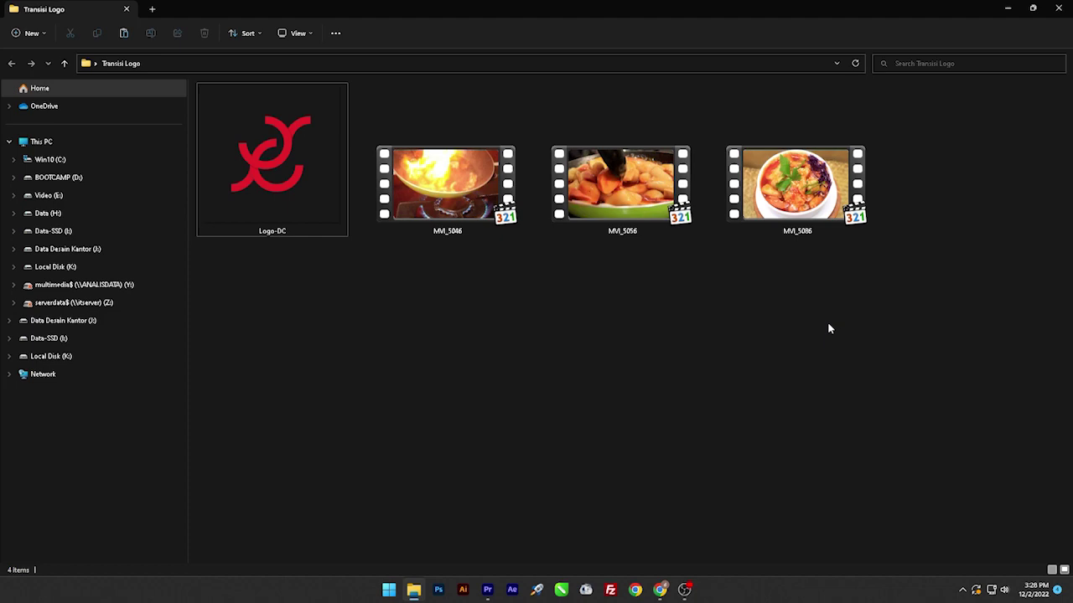
pyautogui.click(486, 589)
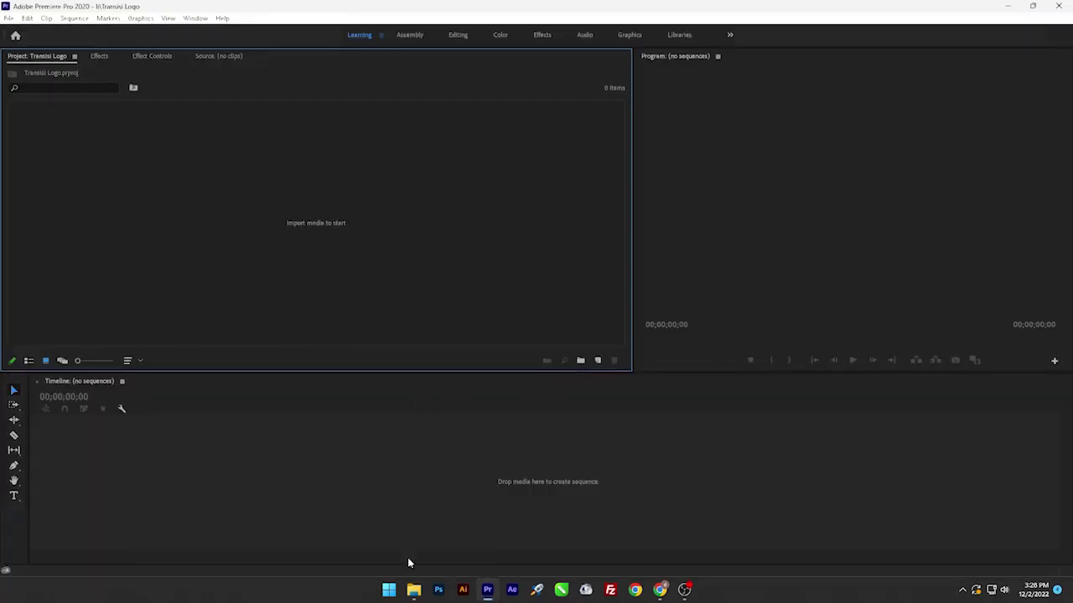
# - Import Logo-DC and the three clips, then mark In and Out points on MVI_5046
pyautogui.click(413, 589)
pyautogui.moveTo(903, 350)
pyautogui.mouseDown()
pyautogui.moveTo(278, 183)
pyautogui.moveTo(487, 597)
pyautogui.moveTo(357, 264)
pyautogui.mouseUp()
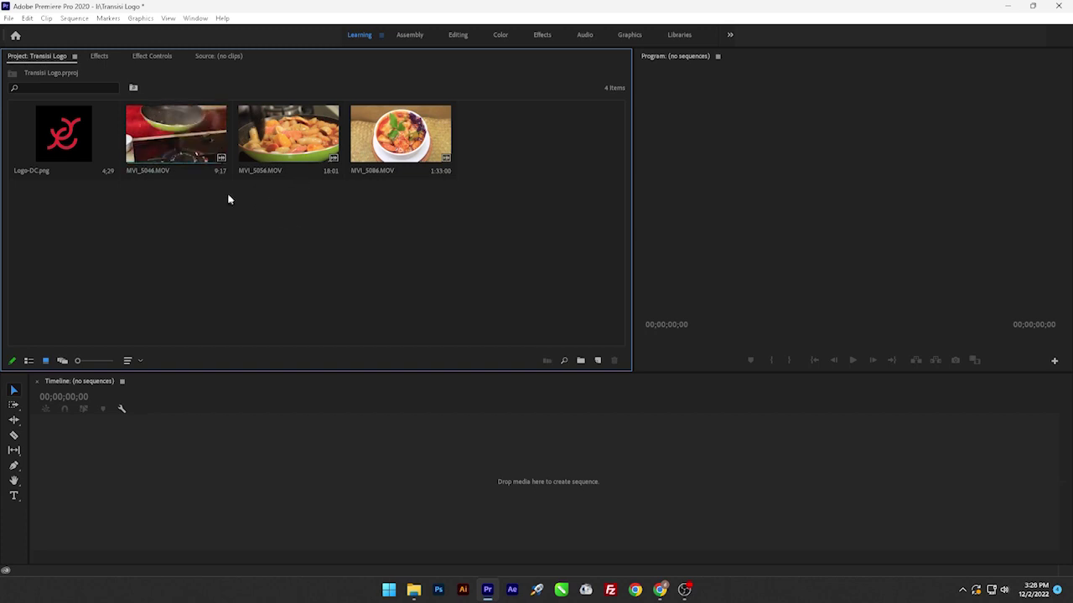
pyautogui.doubleClick(192, 139)
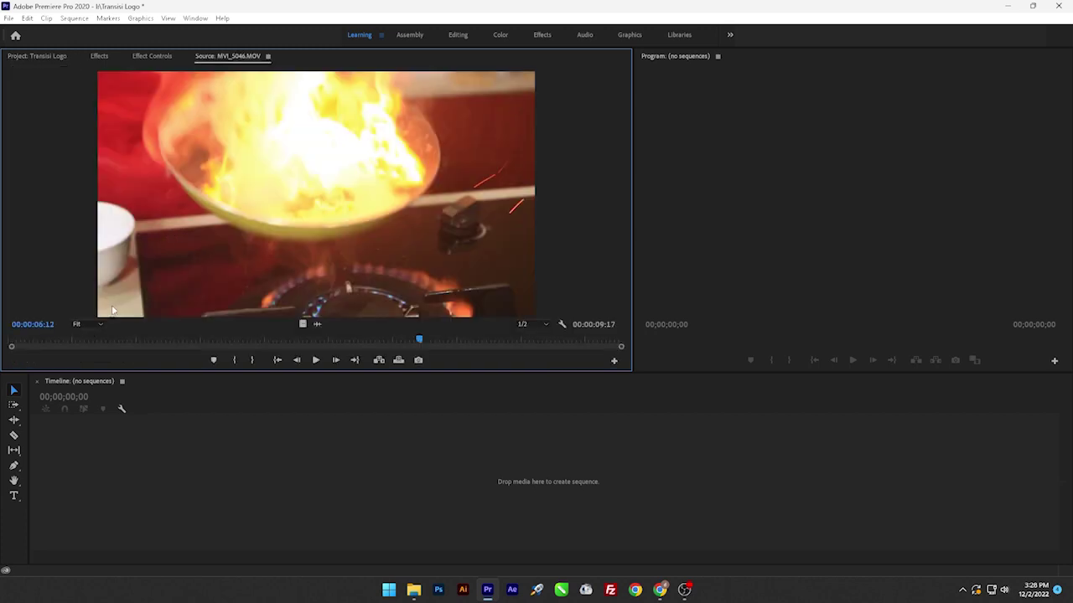
pyautogui.moveTo(77, 340)
pyautogui.mouseDown()
pyautogui.moveTo(110, 350)
pyautogui.moveTo(101, 361)
pyautogui.mouseUp()
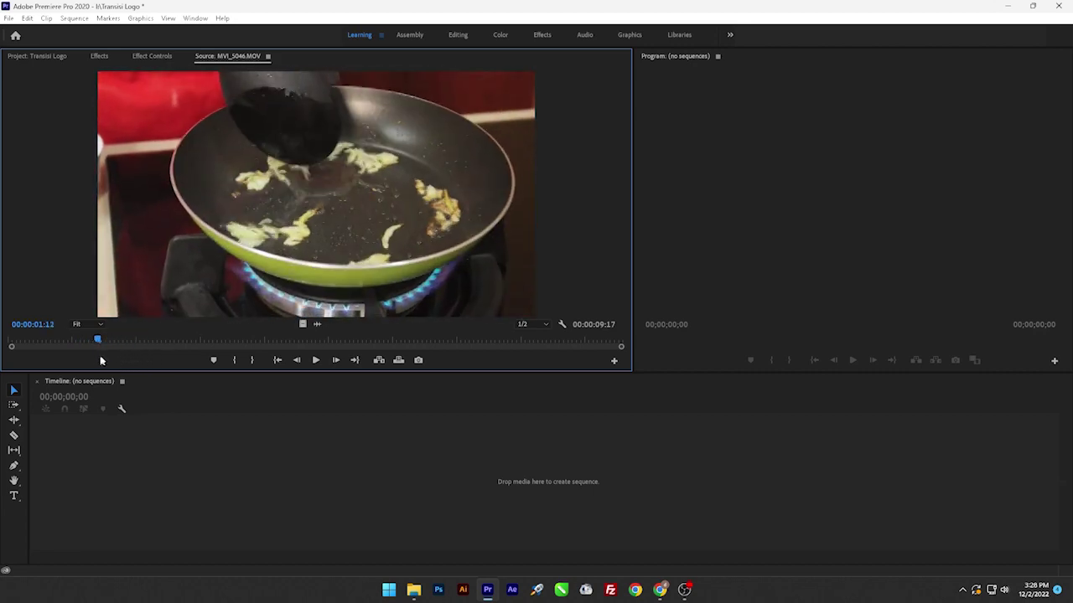
pyautogui.click(234, 360)
pyautogui.moveTo(112, 340)
pyautogui.mouseDown()
pyautogui.moveTo(221, 341)
pyautogui.moveTo(113, 347)
pyautogui.mouseUp()
pyautogui.click(259, 360)
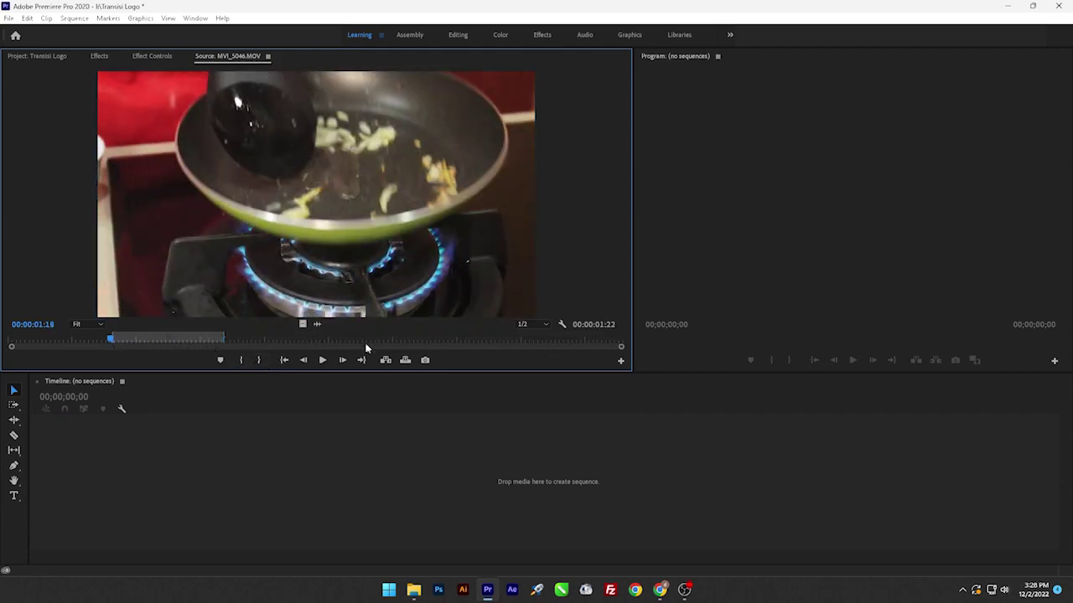
# - Drag the trimmed MVI_5046 video onto the Timeline to create the MVI_5046 sequence
pyautogui.moveTo(301, 323); pyautogui.dragTo(225, 418)
pyautogui.moveTo(163, 469); pyautogui.dragTo(162, 469)
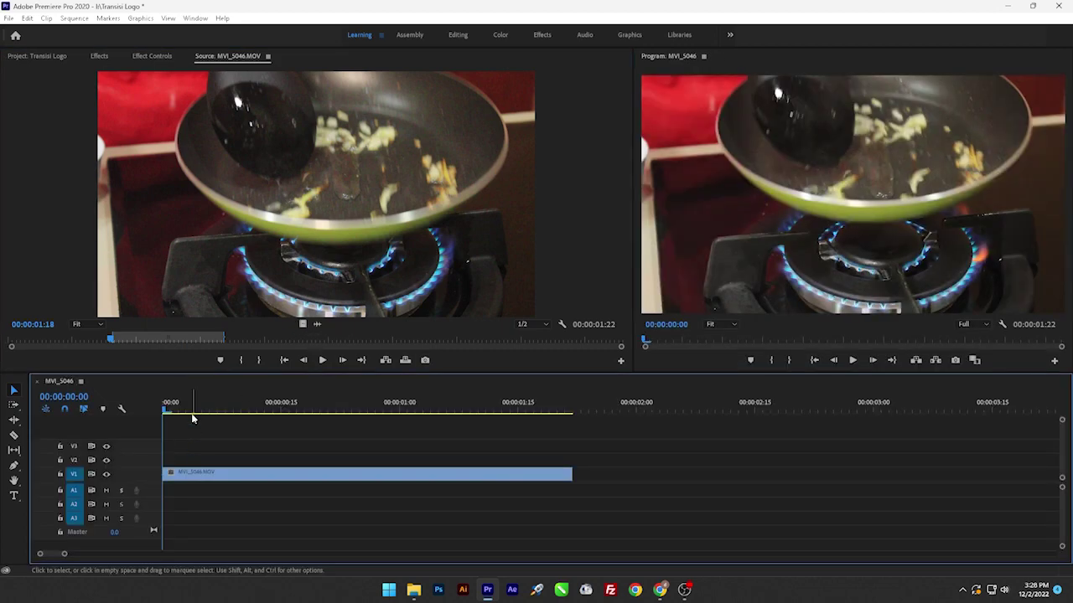
pyautogui.moveTo(213, 404); pyautogui.dragTo(147, 409)
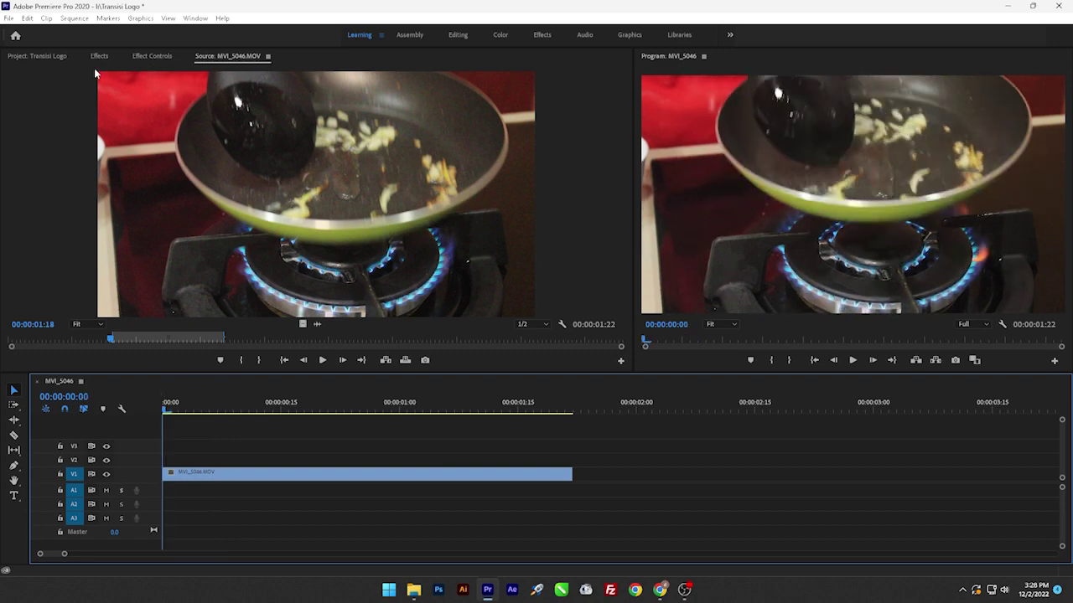
# - Add a trimmed MVI_5056 section after MVI_5046 on V1, ending the sequence at 00:00:03:26
pyautogui.click(40, 56)
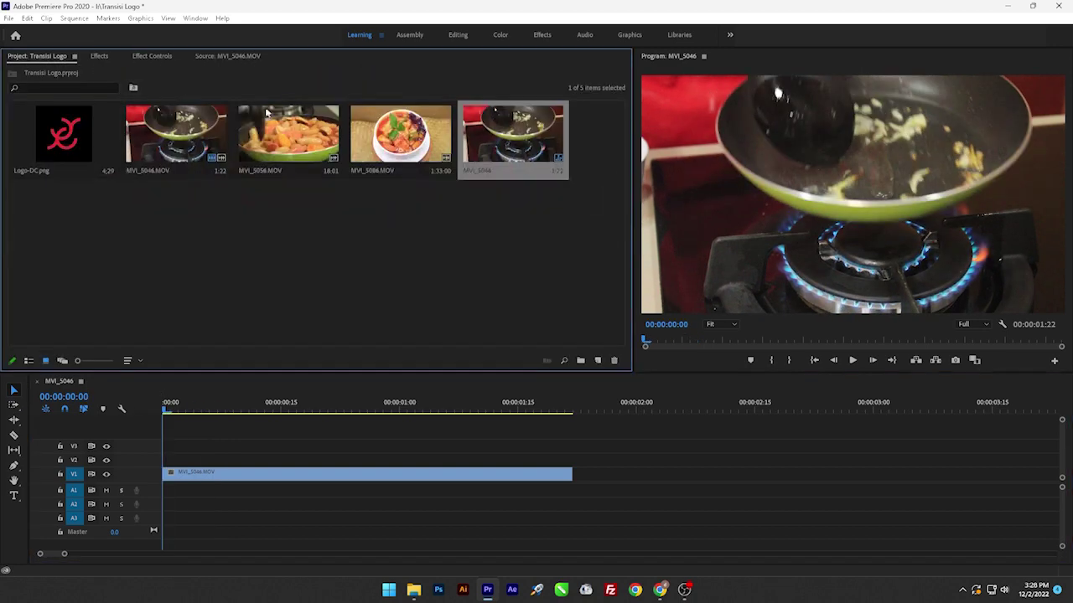
pyautogui.doubleClick(174, 151)
pyautogui.press('i')
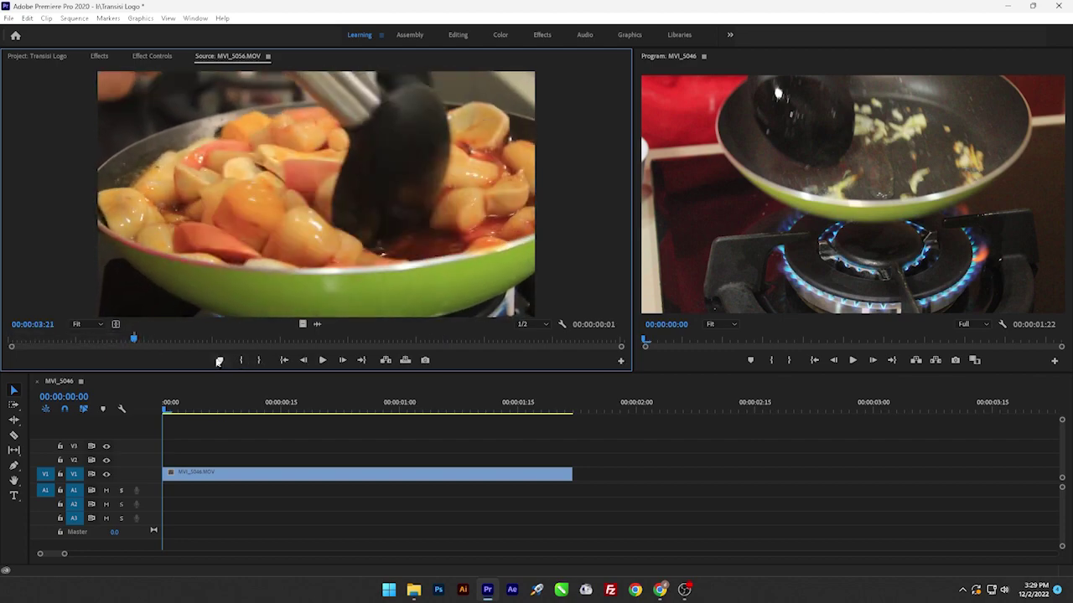
pyautogui.press('space')
pyautogui.press('space')
pyautogui.press('o')
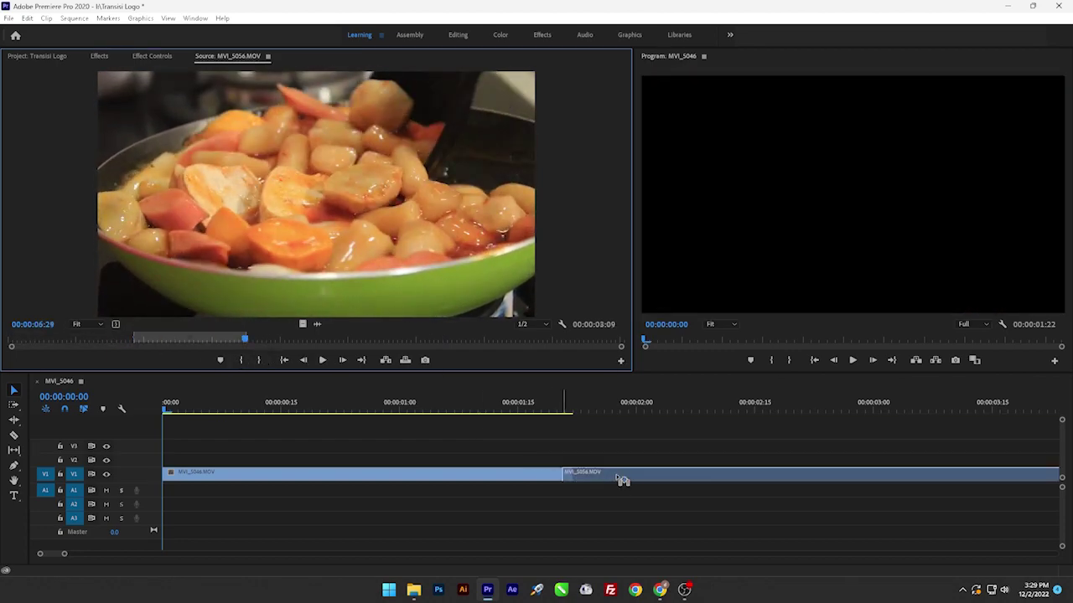
pyautogui.moveTo(303, 323); pyautogui.dragTo(581, 481)
pyautogui.moveTo(64, 554); pyautogui.dragTo(132, 558)
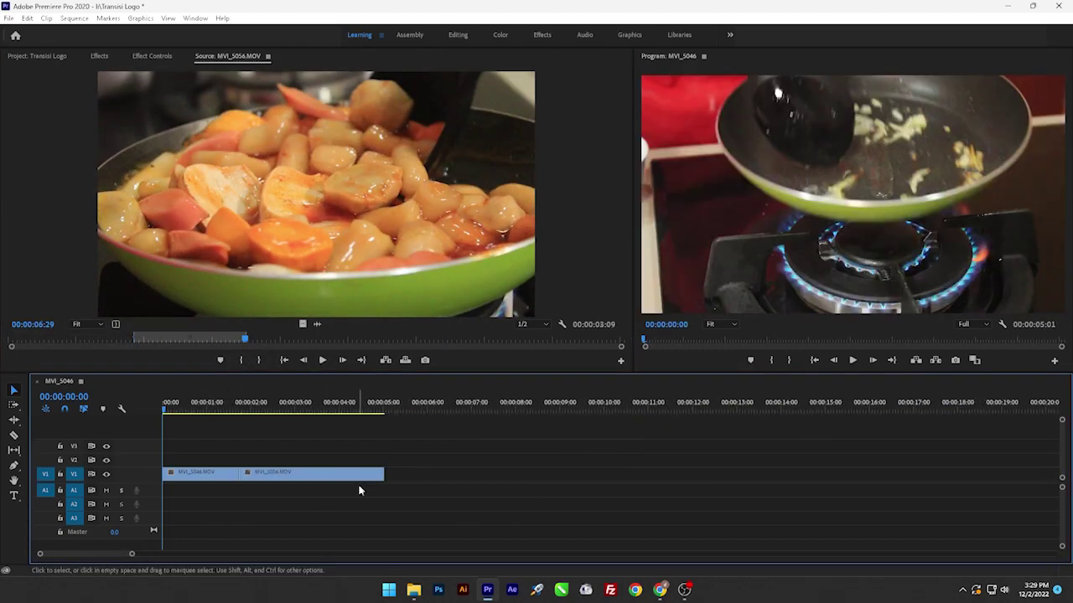
pyautogui.moveTo(383, 474); pyautogui.dragTo(328, 476)
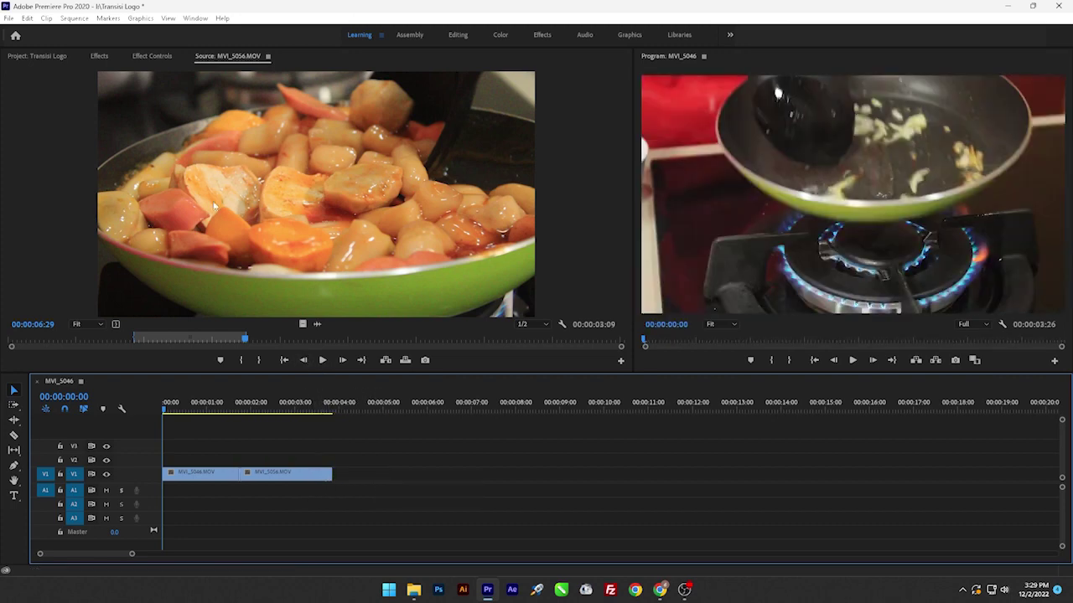
# - Load MVI_5086 in the Source Monitor and set an In point around 22 seconds
pyautogui.click(37, 57)
pyautogui.doubleClick(288, 132)
pyautogui.moveTo(218, 340); pyautogui.dragTo(158, 345)
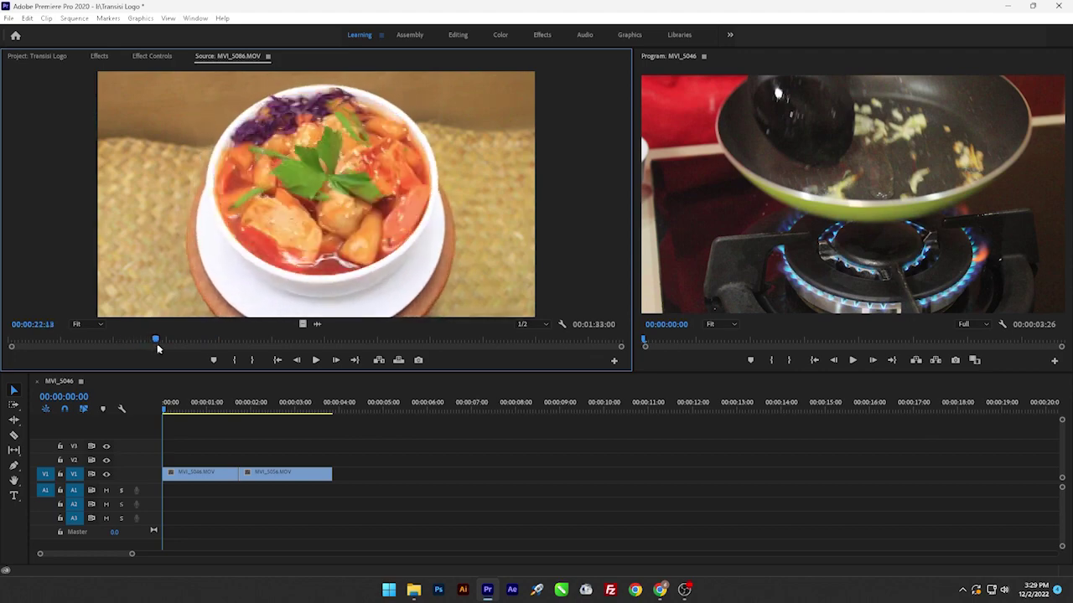
pyautogui.press('space')
pyautogui.press('i')
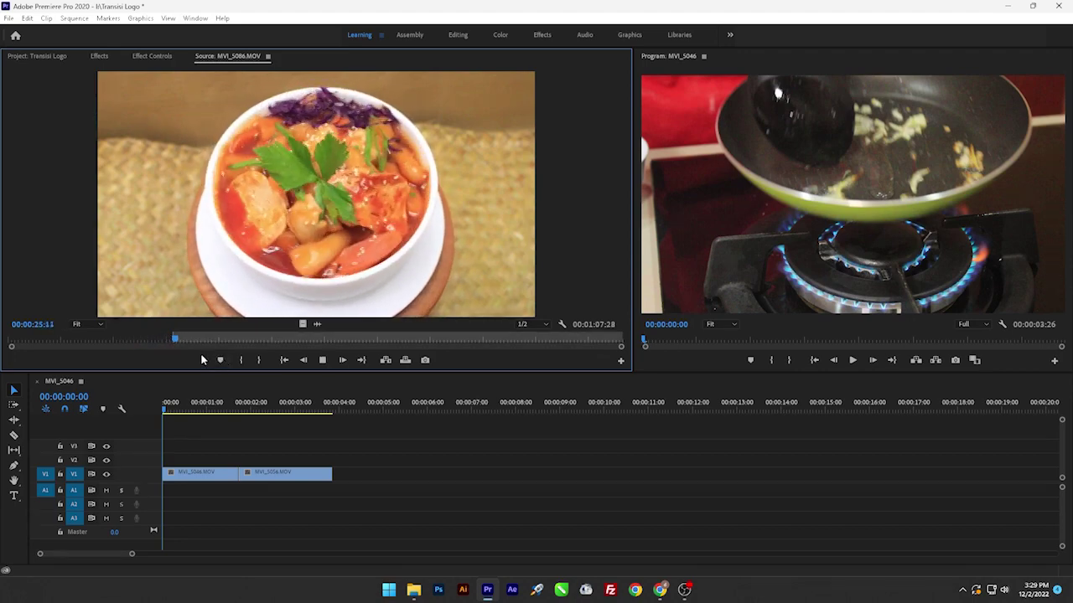
pyautogui.moveTo(178, 340)
pyautogui.mouseDown()
pyautogui.moveTo(377, 356)
pyautogui.moveTo(351, 352)
pyautogui.mouseUp()
# - Re-mark In and Out on MVI_5086 and add the bowl shot to the end of V1
pyautogui.click(241, 361)
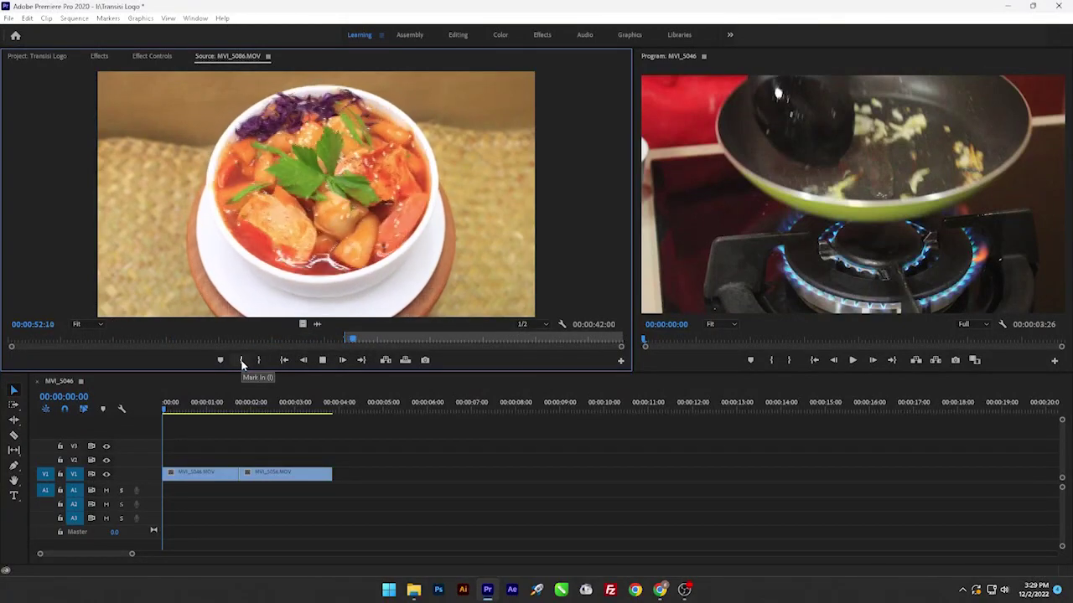
pyautogui.click(259, 360)
pyautogui.moveTo(310, 251)
pyautogui.mouseDown()
pyautogui.moveTo(379, 476)
pyautogui.moveTo(353, 478)
pyautogui.mouseUp()
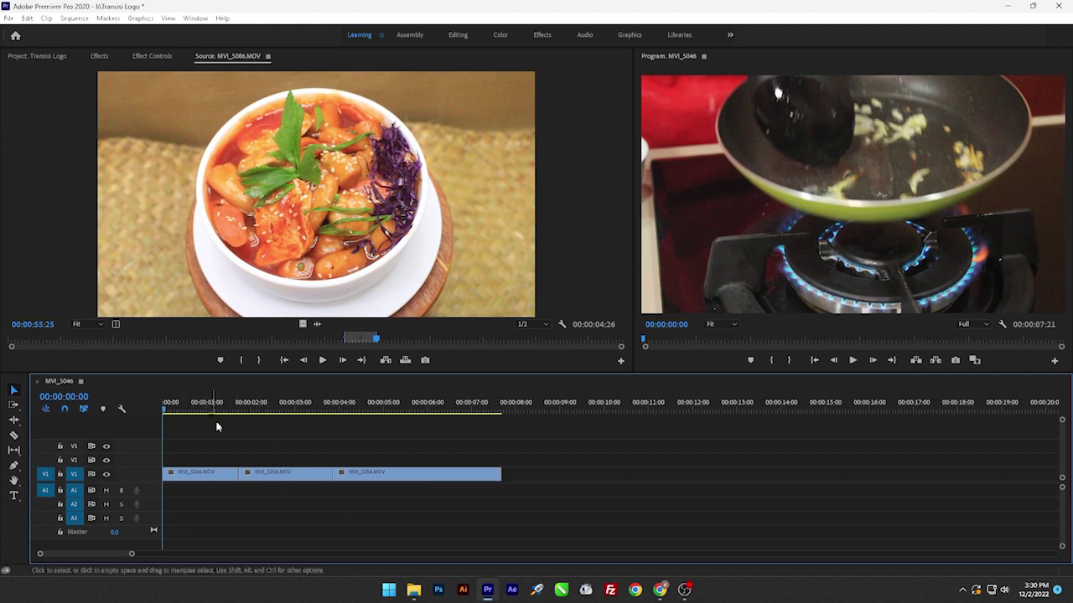
# - Return to the Project bin with no items selected
pyautogui.moveTo(131, 557); pyautogui.dragTo(94, 555)
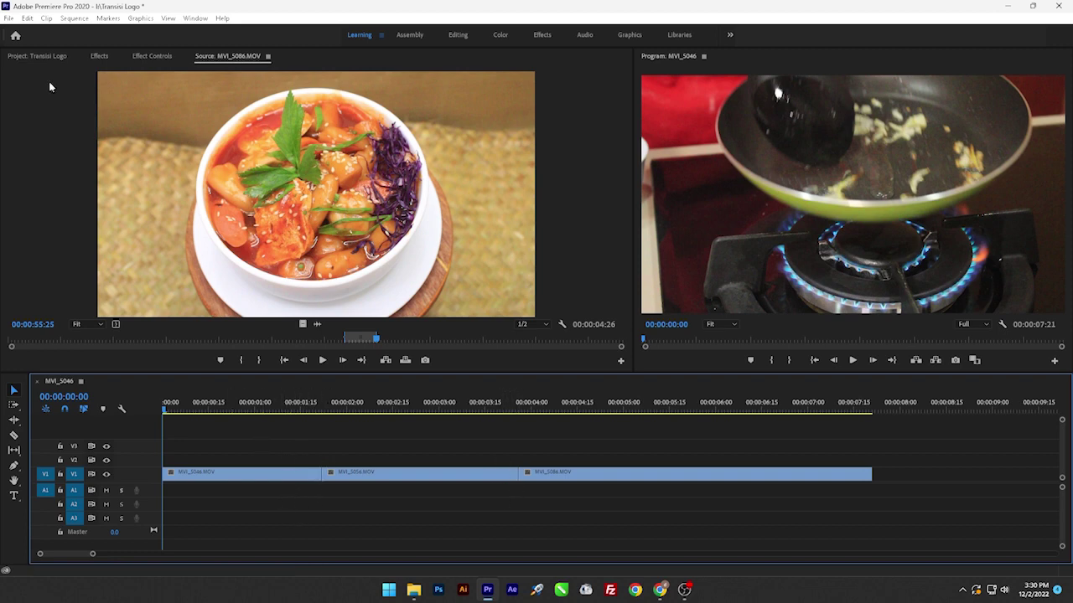
pyautogui.click(39, 58)
pyautogui.click(270, 317)
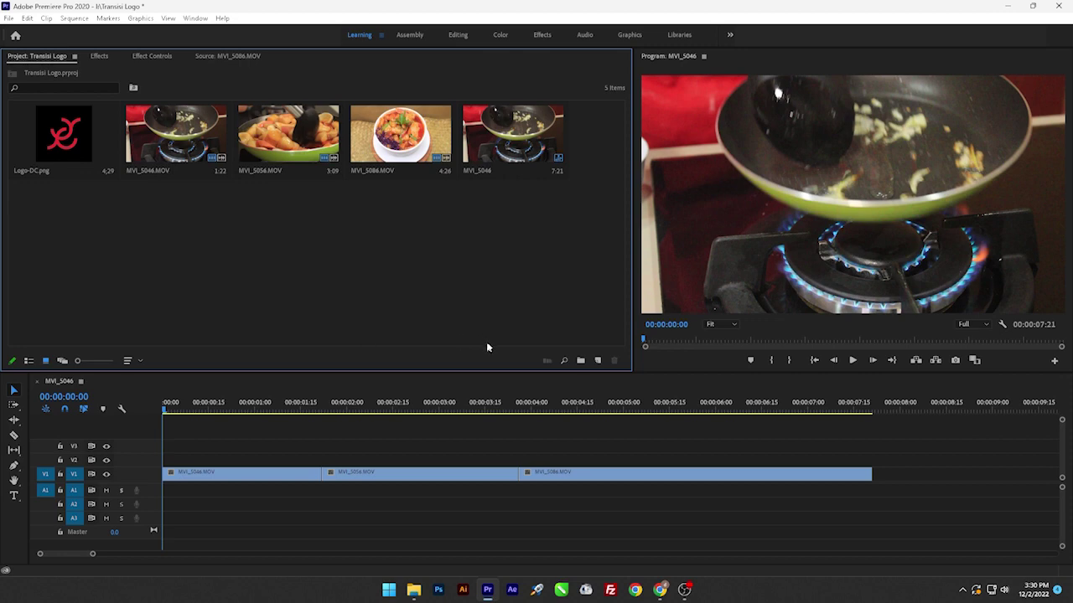
# - Create a 1920×1080 Color Matte in white and name it Putih
pyautogui.click(598, 361)
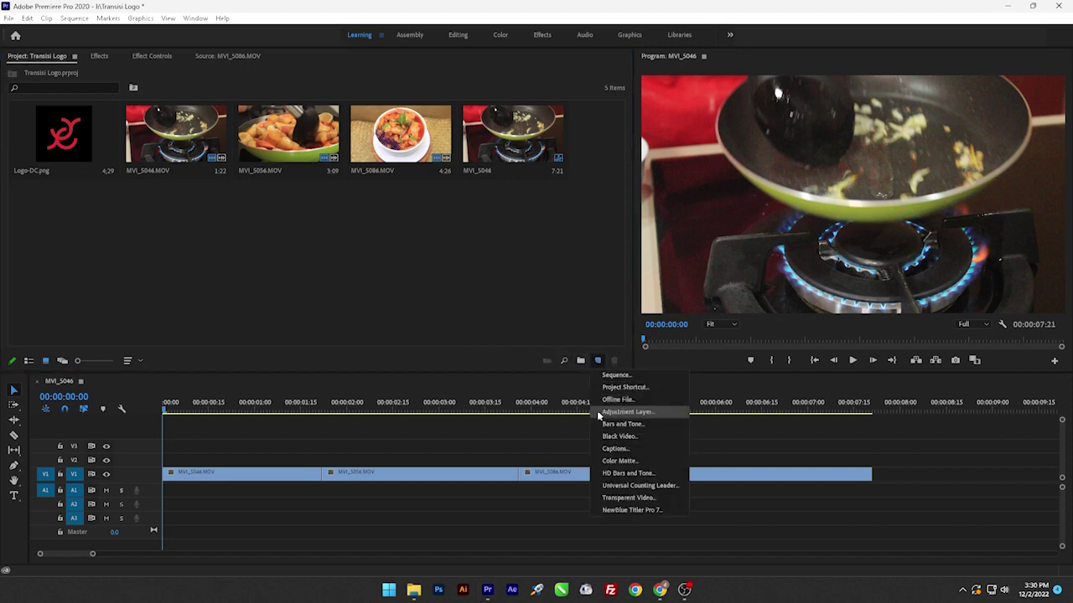
pyautogui.click(612, 460)
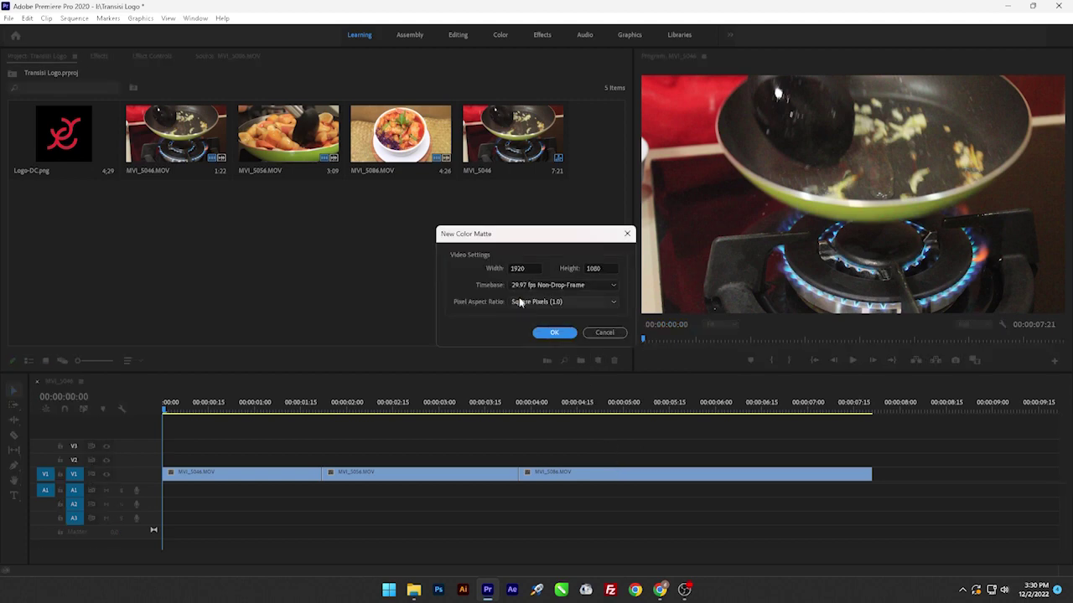
pyautogui.click(565, 335)
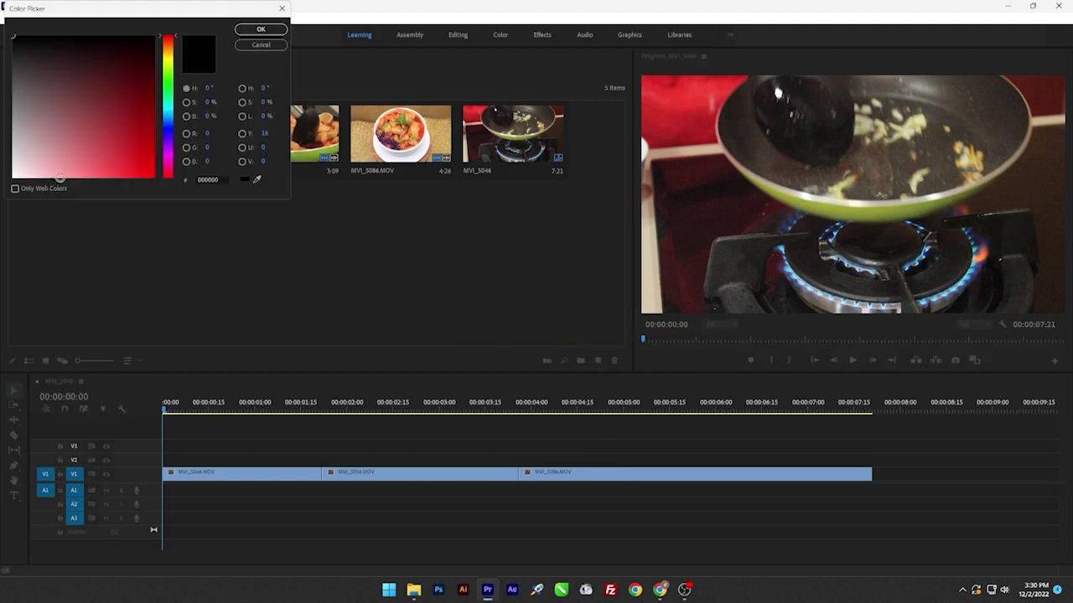
pyautogui.moveTo(60, 177); pyautogui.dragTo(12, 177)
pyautogui.click(275, 32)
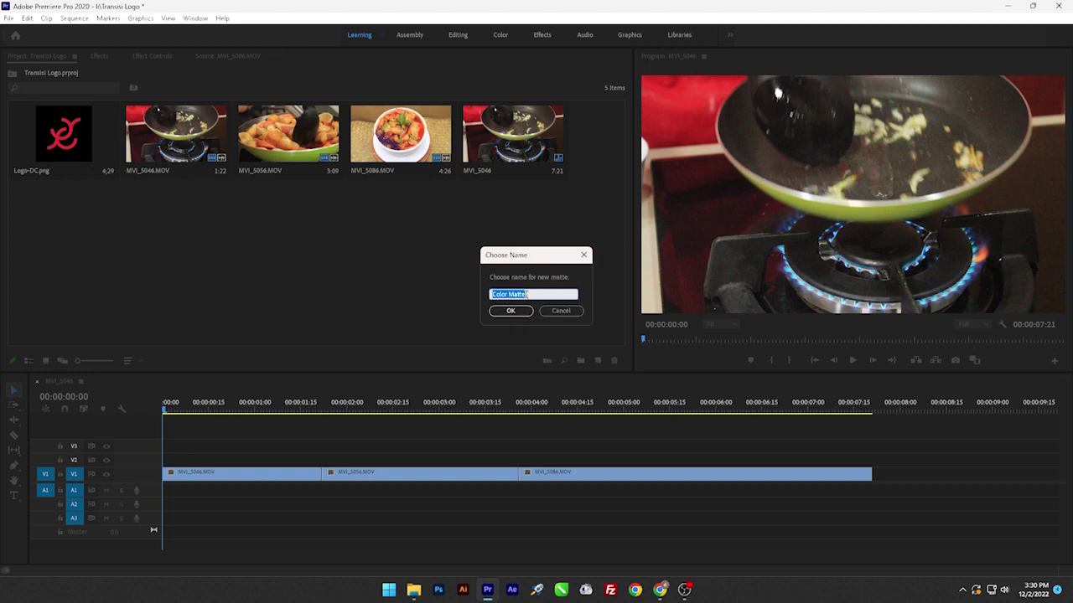
pyautogui.write('Putih')
pyautogui.click(515, 313)
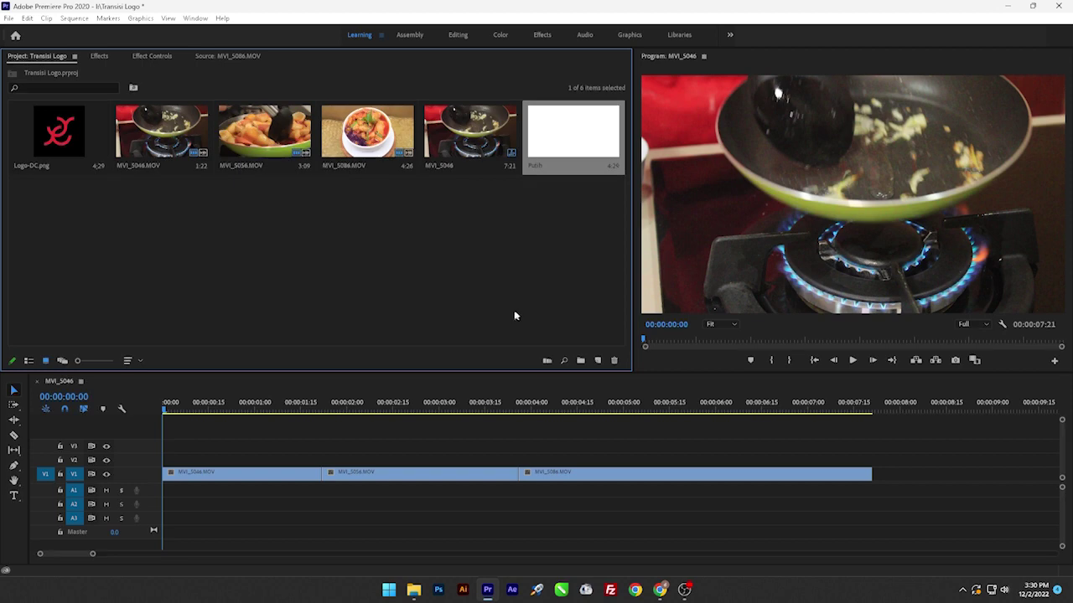
# - Put Putih on V2, set its duration to 00:00:01:00, and slide it to end at the first cut
pyautogui.moveTo(565, 147); pyautogui.dragTo(553, 229)
pyautogui.moveTo(473, 370)
pyautogui.mouseDown()
pyautogui.moveTo(327, 471)
pyautogui.moveTo(327, 460)
pyautogui.mouseUp()
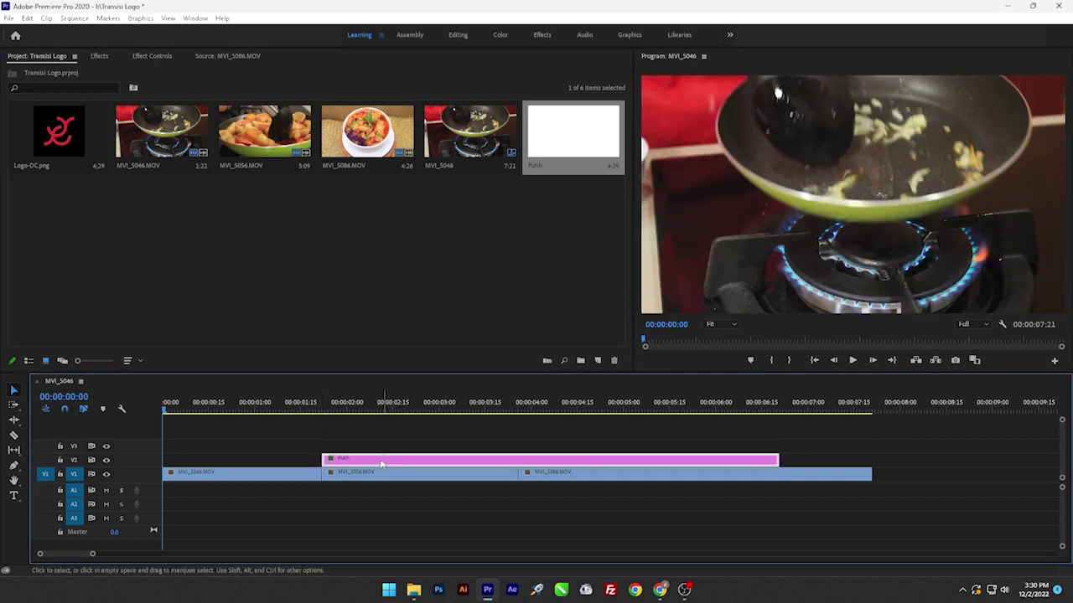
pyautogui.rightClick(381, 463)
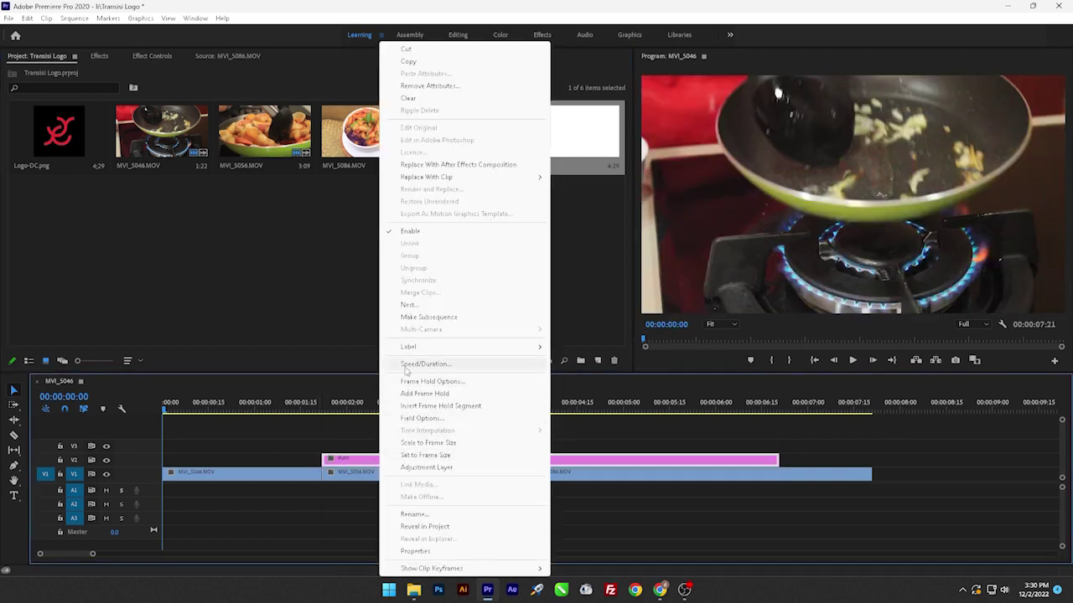
pyautogui.click(408, 364)
pyautogui.click(92, 61)
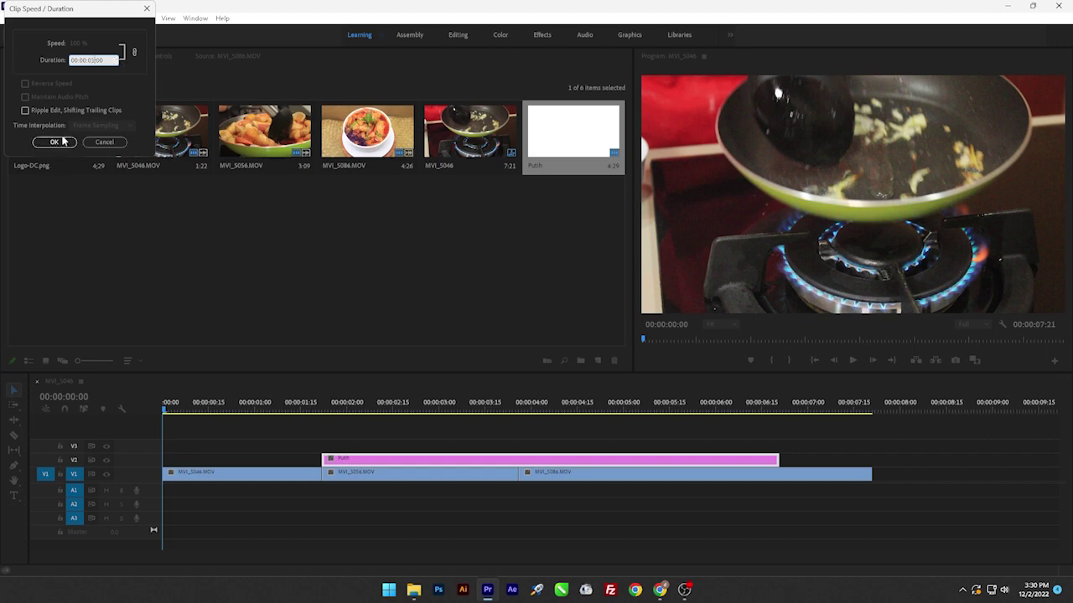
pyautogui.click(54, 143)
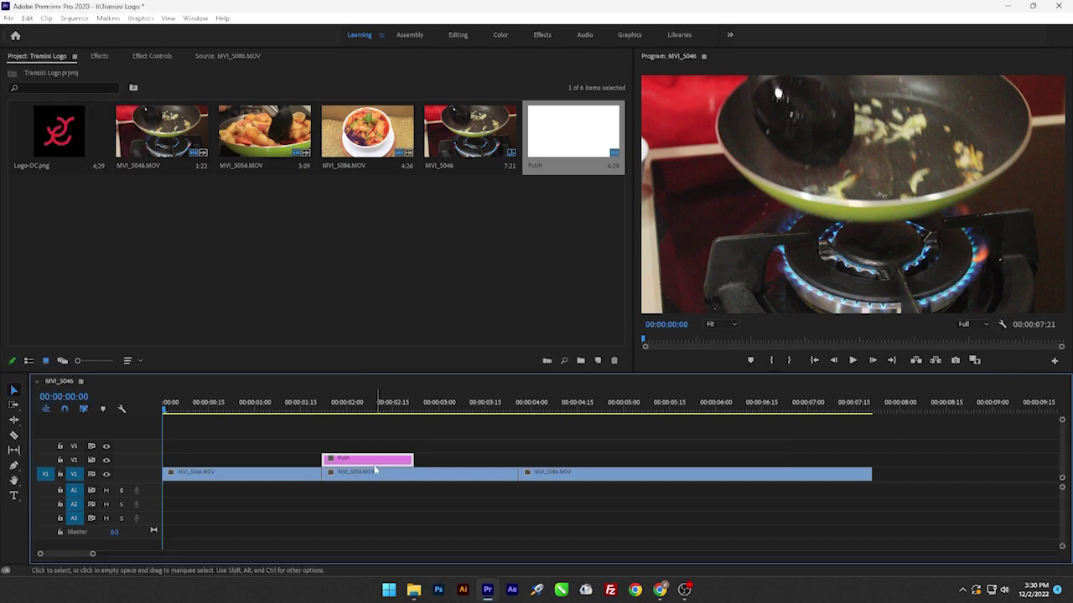
pyautogui.moveTo(368, 467); pyautogui.dragTo(276, 466)
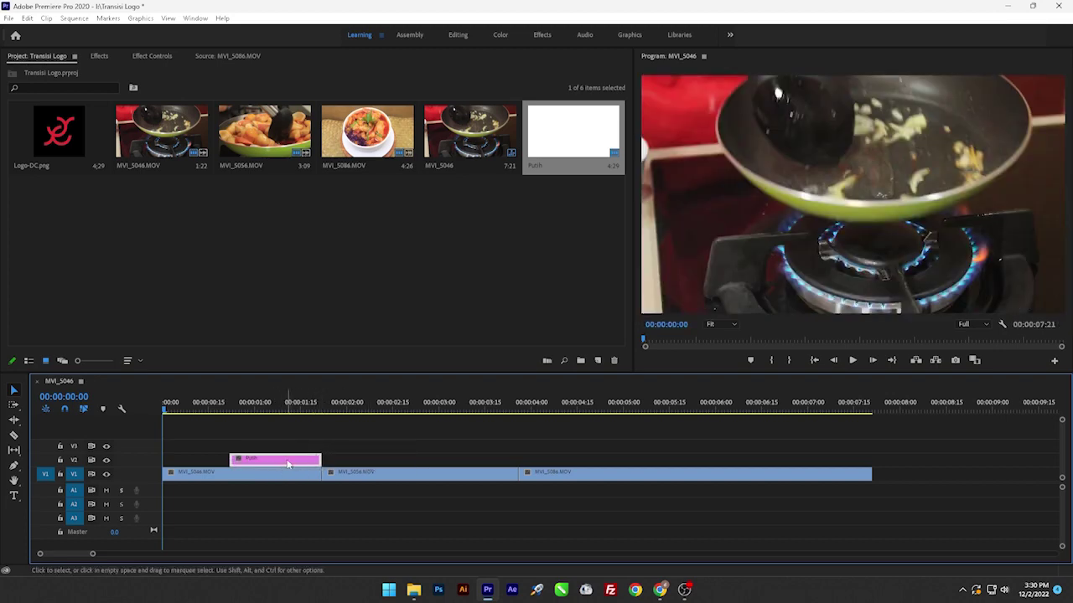
pyautogui.moveTo(92, 555); pyautogui.dragTo(94, 555)
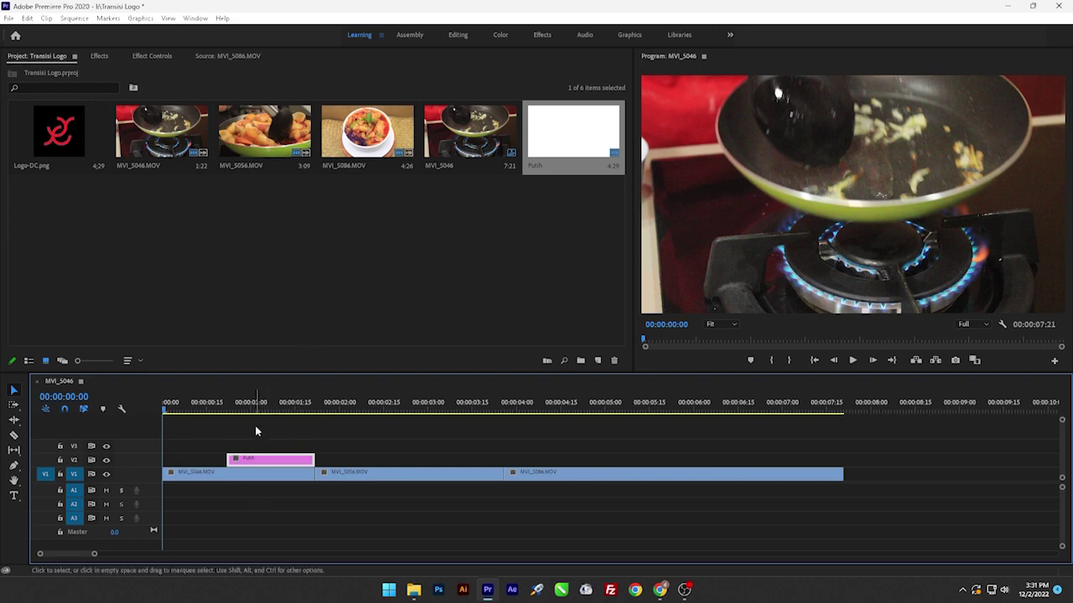
# - Apply the Circle effect to the Putih clip
pyautogui.click(99, 57)
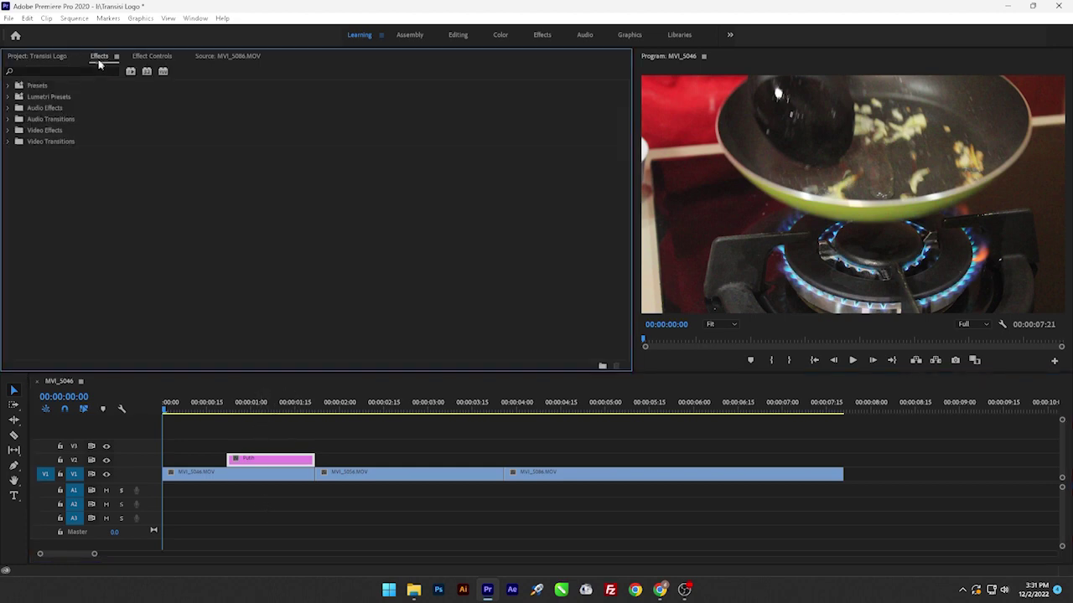
pyautogui.click(48, 71)
pyautogui.write('circ')
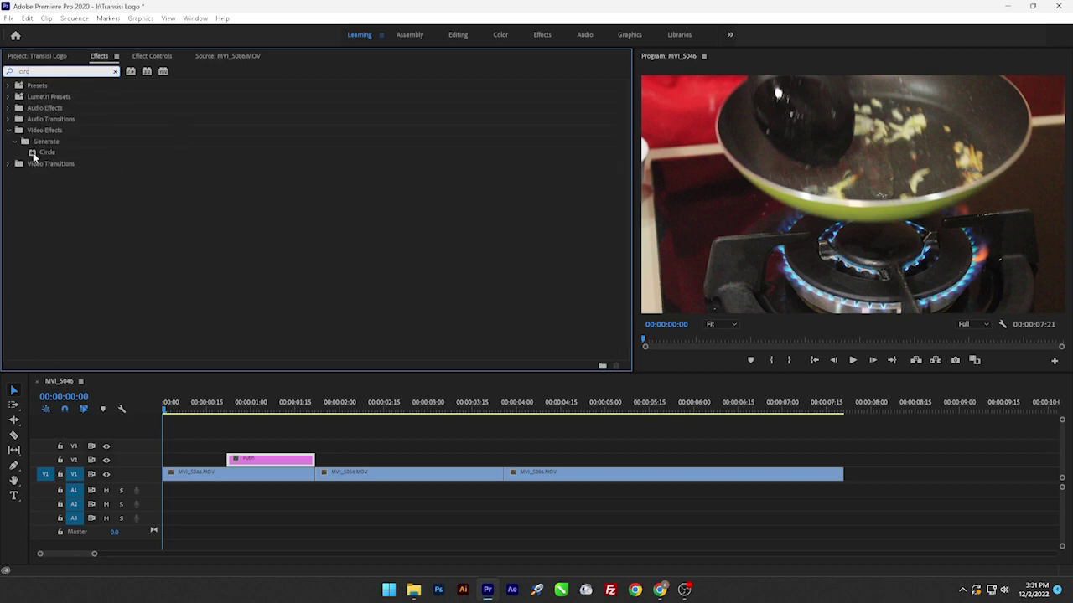
pyautogui.moveTo(33, 156); pyautogui.dragTo(272, 461)
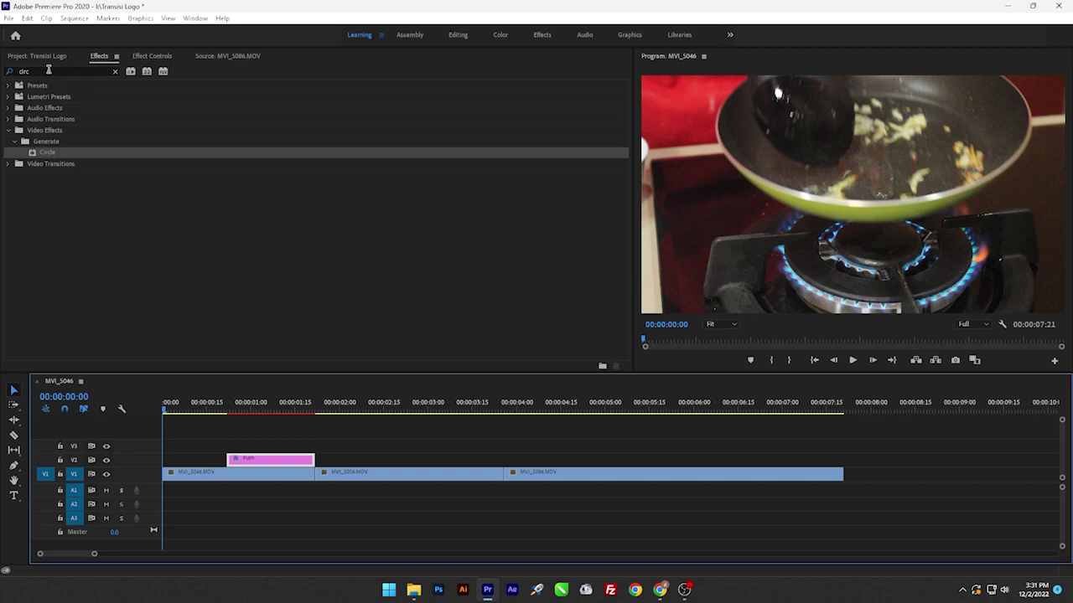
# - Apply the Transform effect to Putih and show its Effect Controls
pyautogui.moveTo(48, 70); pyautogui.dragTo(17, 74)
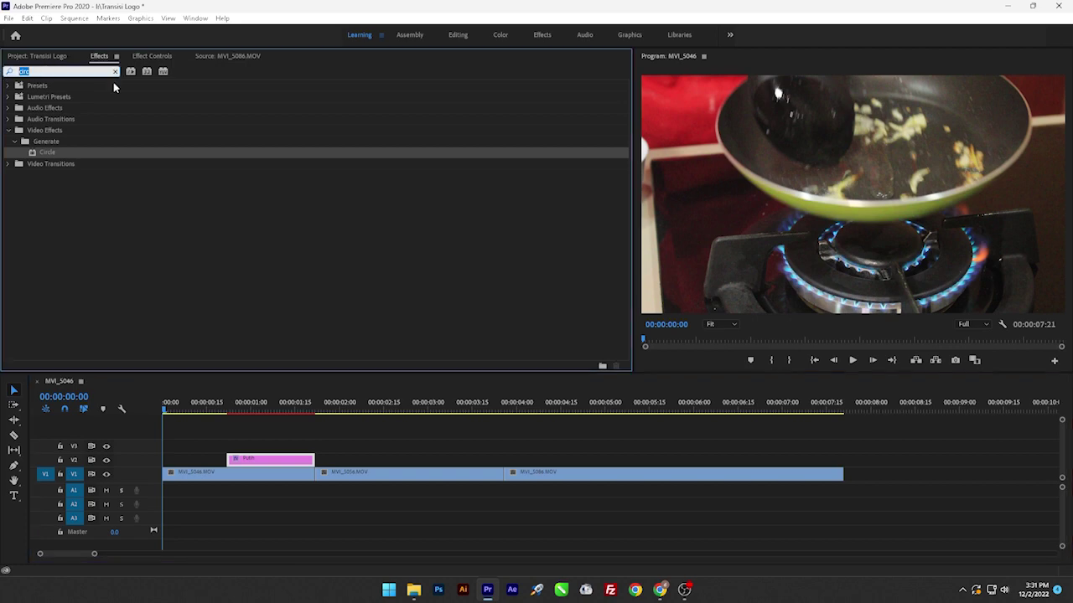
pyautogui.write('1')
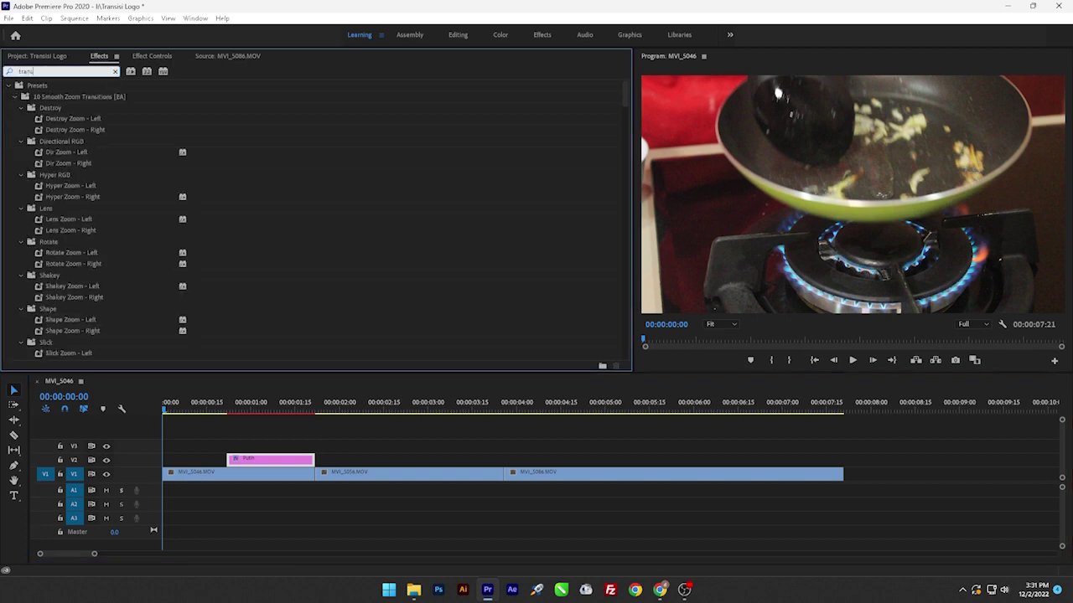
pyautogui.write('fo')
pyautogui.moveTo(58, 154); pyautogui.dragTo(281, 462)
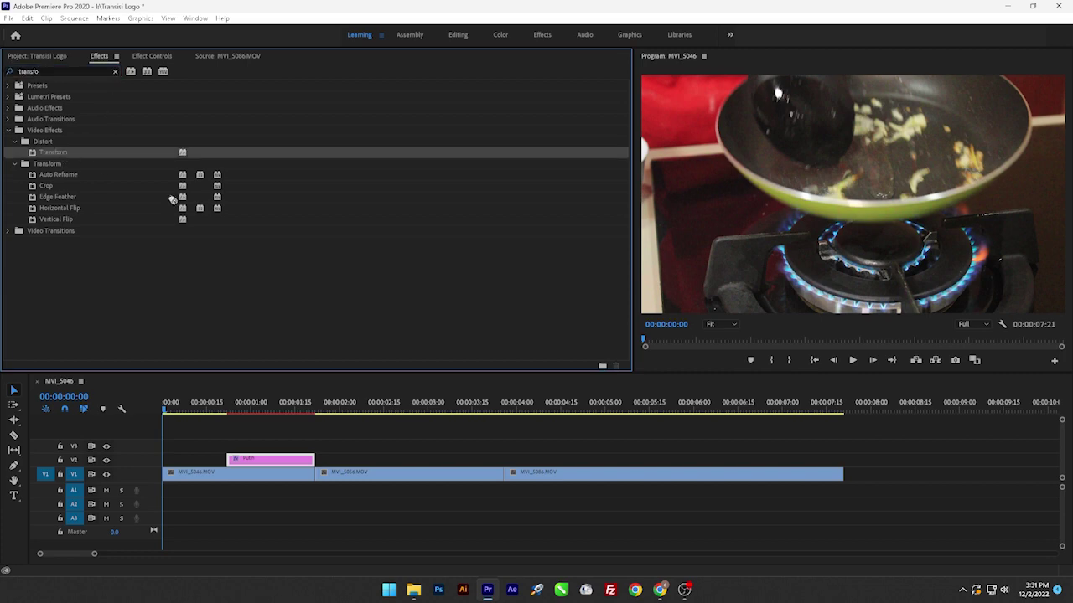
pyautogui.click(283, 463)
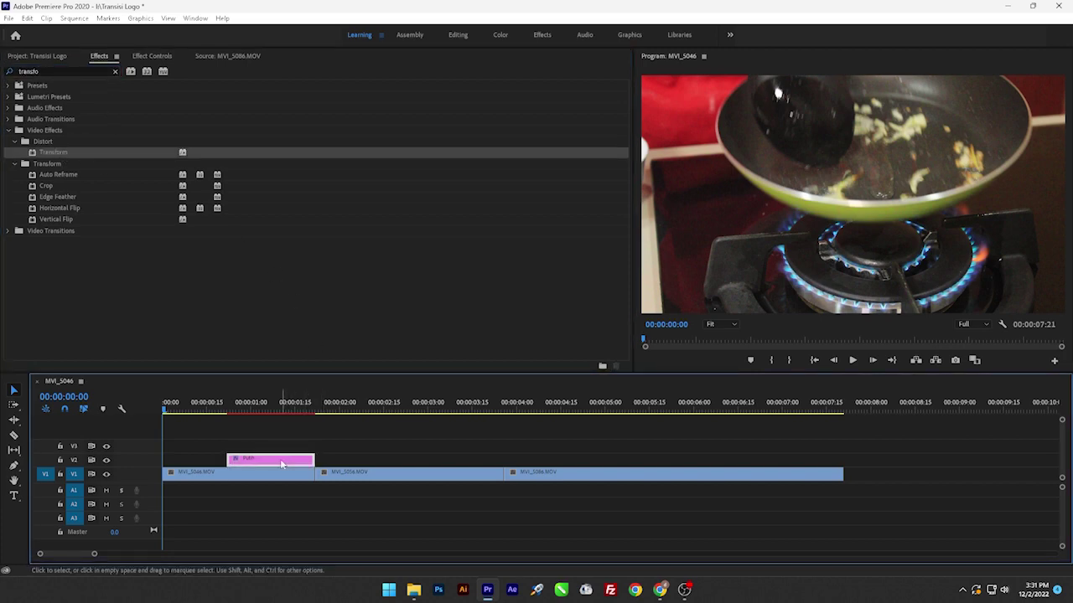
pyautogui.click(147, 56)
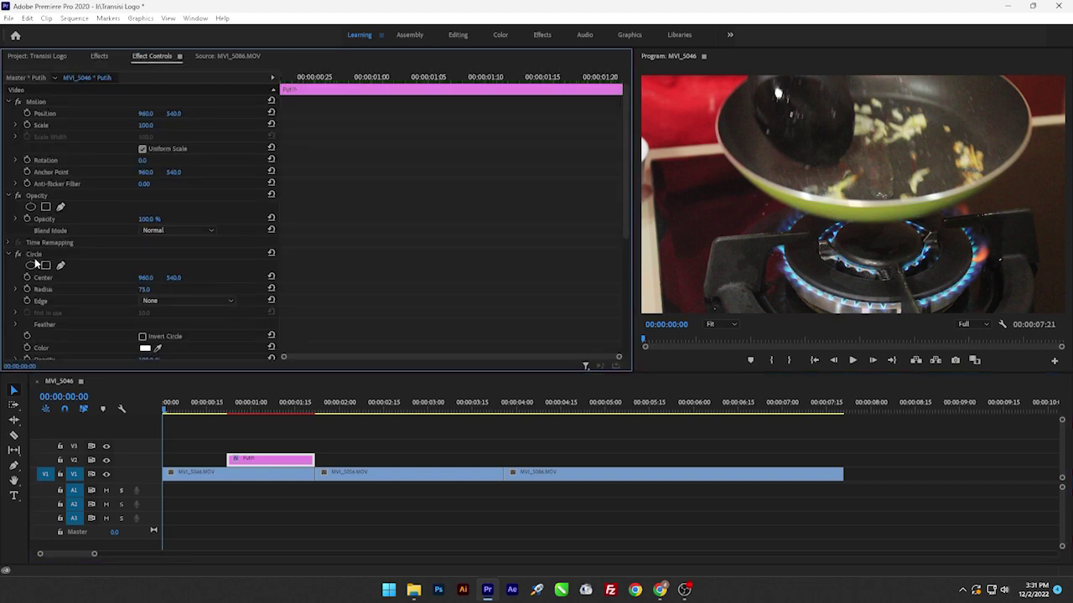
# - Set the Putih Circle radius to 400 and return the playhead to 00:00:00:25
pyautogui.scroll(-3, 610, 240)
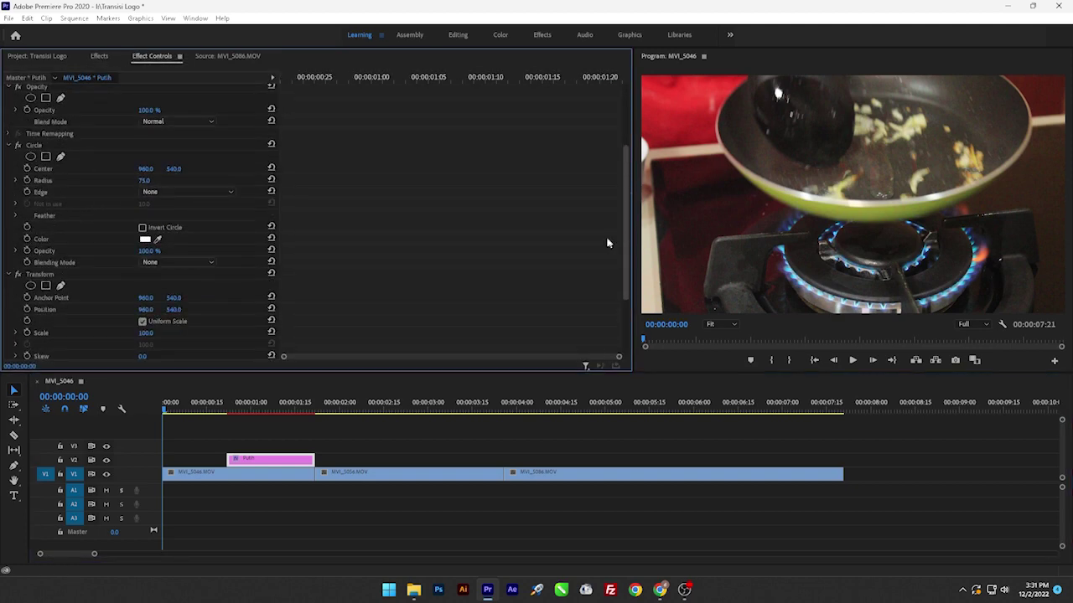
pyautogui.click(236, 405)
pyautogui.moveTo(235, 410); pyautogui.dragTo(310, 410)
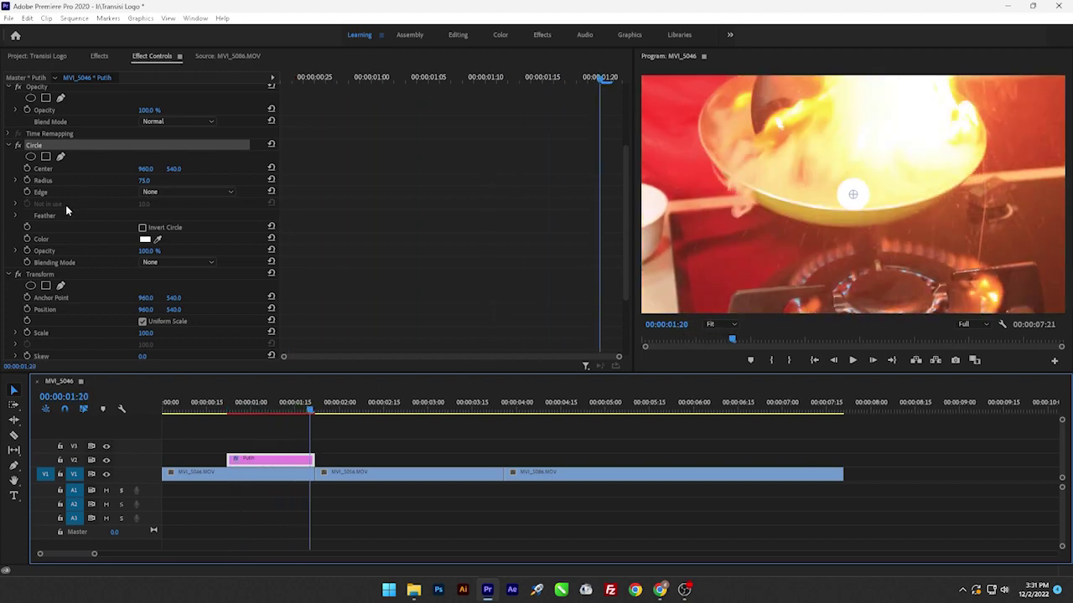
pyautogui.click(144, 181)
pyautogui.write('400')
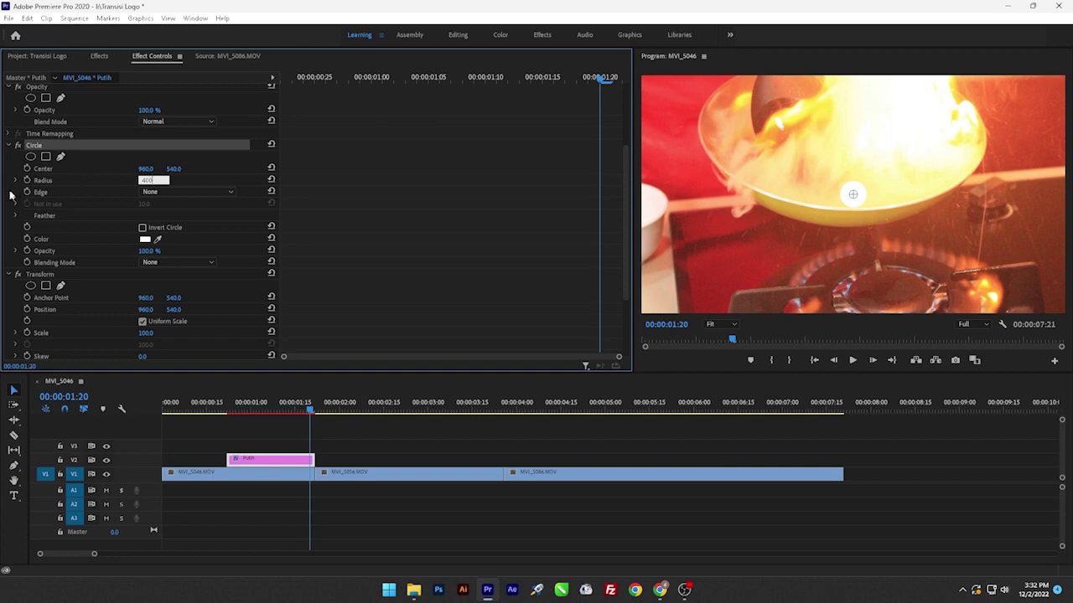
pyautogui.click(9, 196)
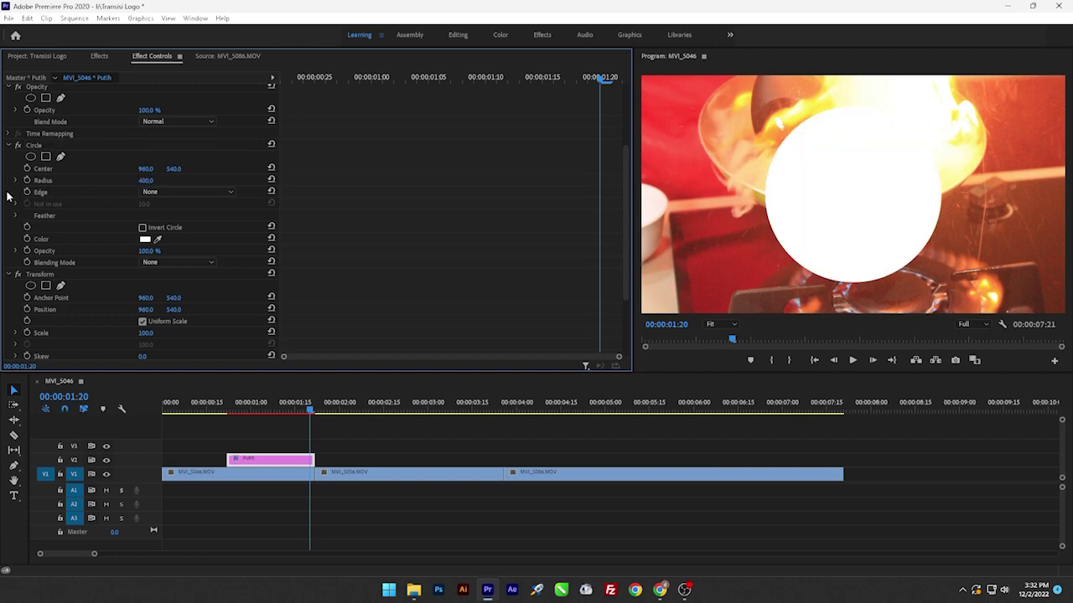
pyautogui.click(237, 412)
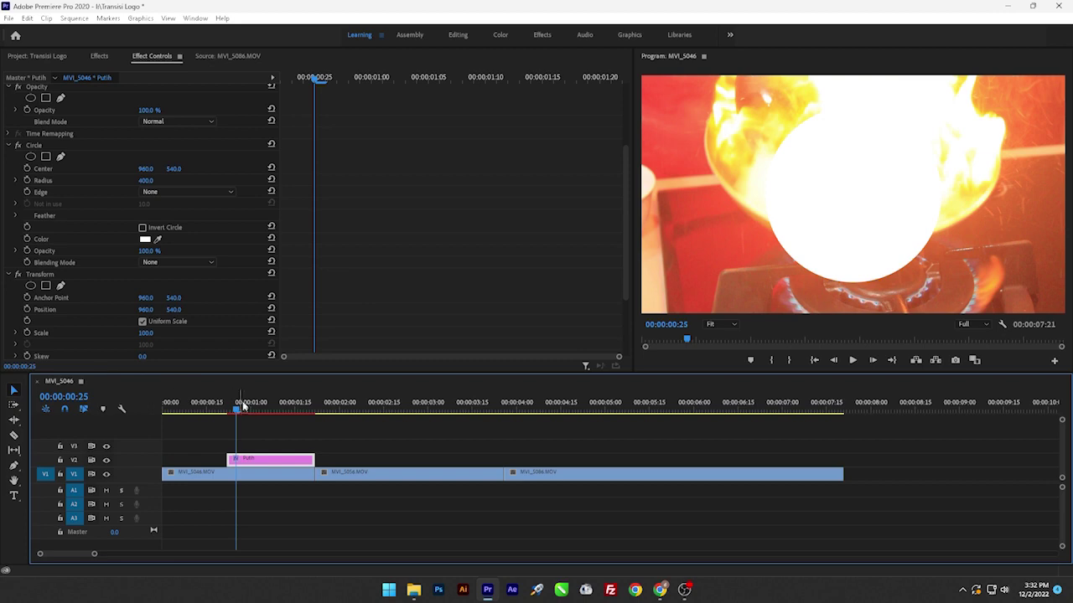
# - At Putih's first frame, set the Transform Shutter Angle to 300
pyautogui.click(238, 407)
pyautogui.click(227, 407)
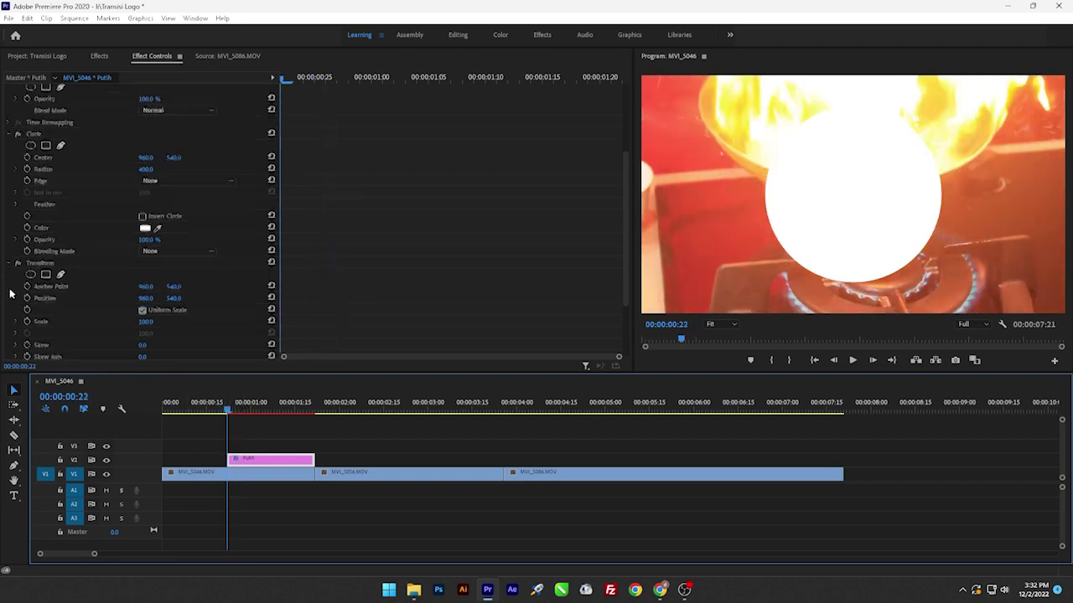
pyautogui.scroll(-3, 10, 295)
pyautogui.click(145, 317)
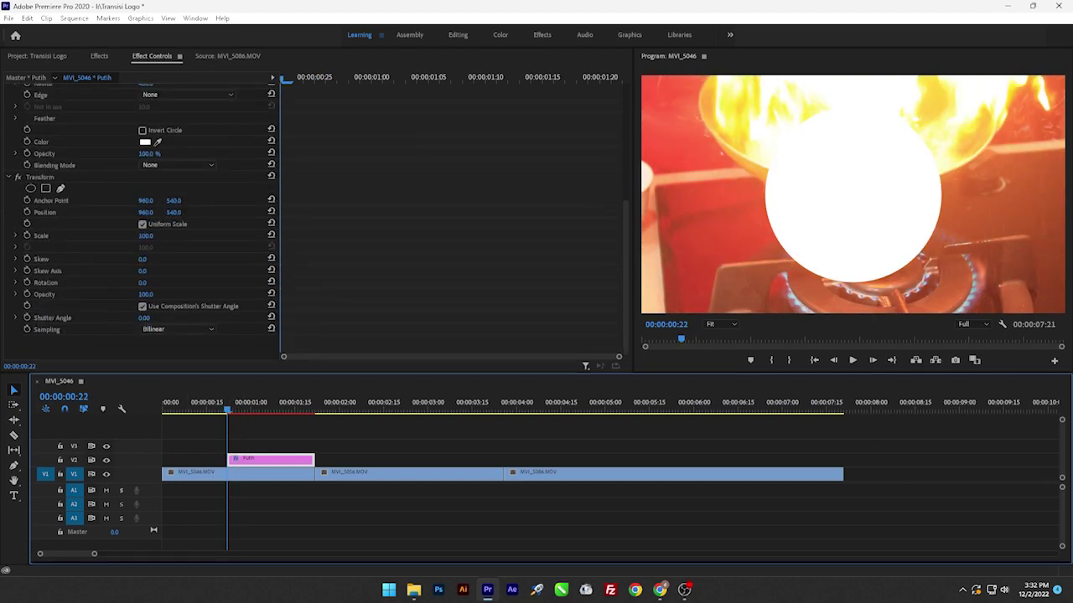
pyautogui.write('00')
pyautogui.press('Return')
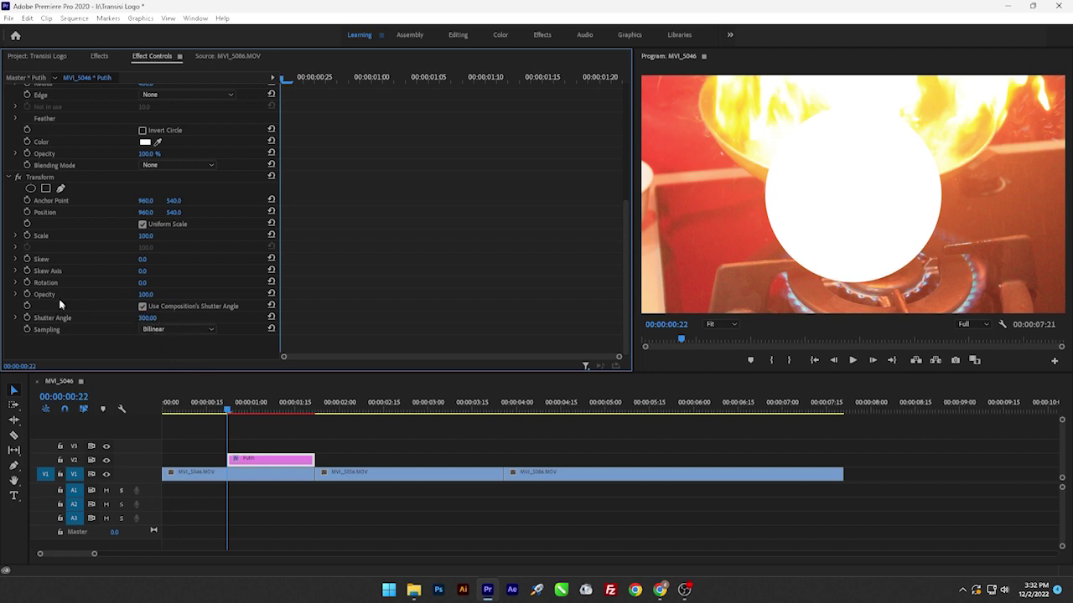
# - Add a Scale keyframe of 1 at 00:00:00:22 so the circle vanishes
pyautogui.click(27, 236)
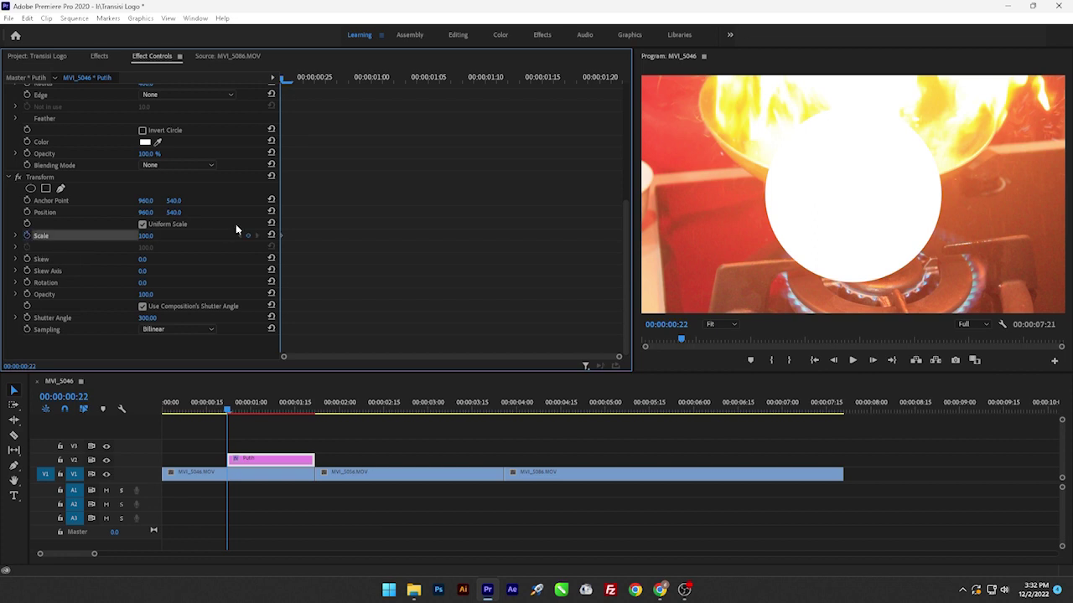
pyautogui.click(148, 236)
pyautogui.write('1')
pyautogui.press('Return')
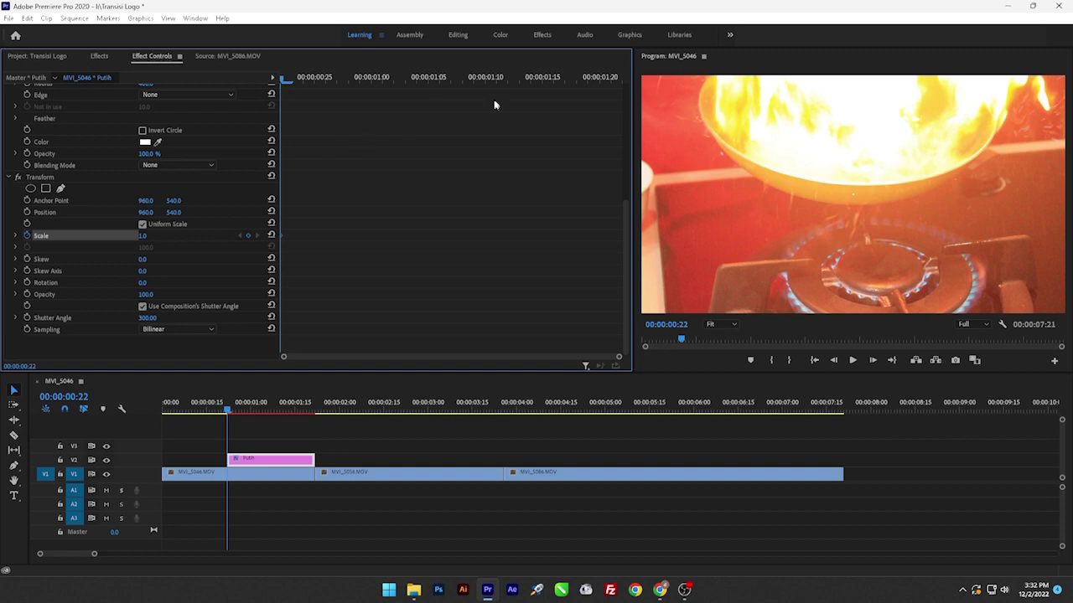
# - Keyframe Scale to 300 at the cut, then select both Scale keyframes
pyautogui.click(587, 81)
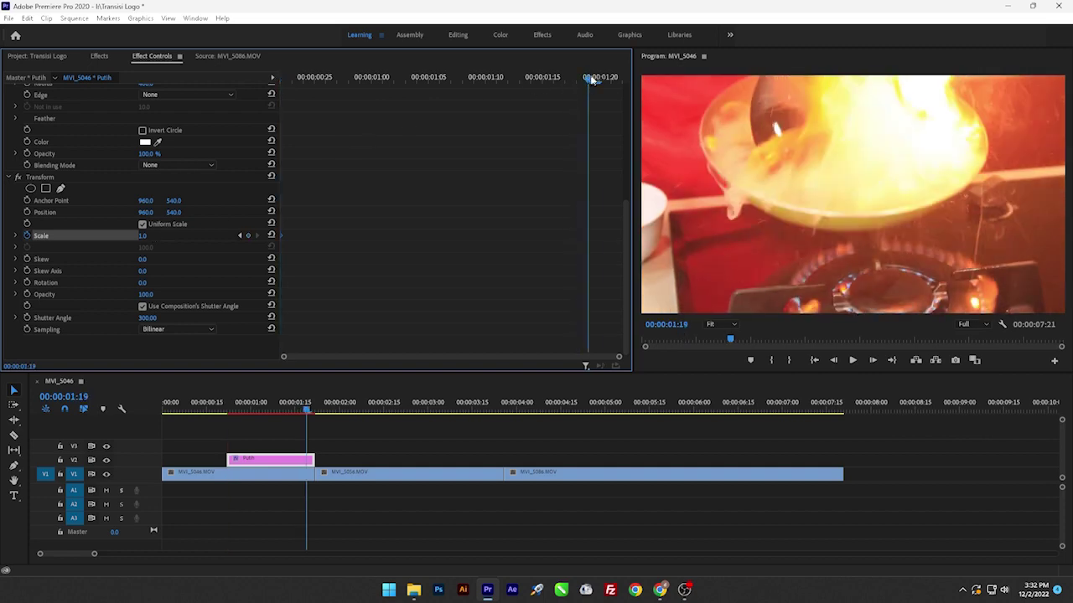
pyautogui.moveTo(591, 78); pyautogui.dragTo(622, 80)
pyautogui.click(148, 235)
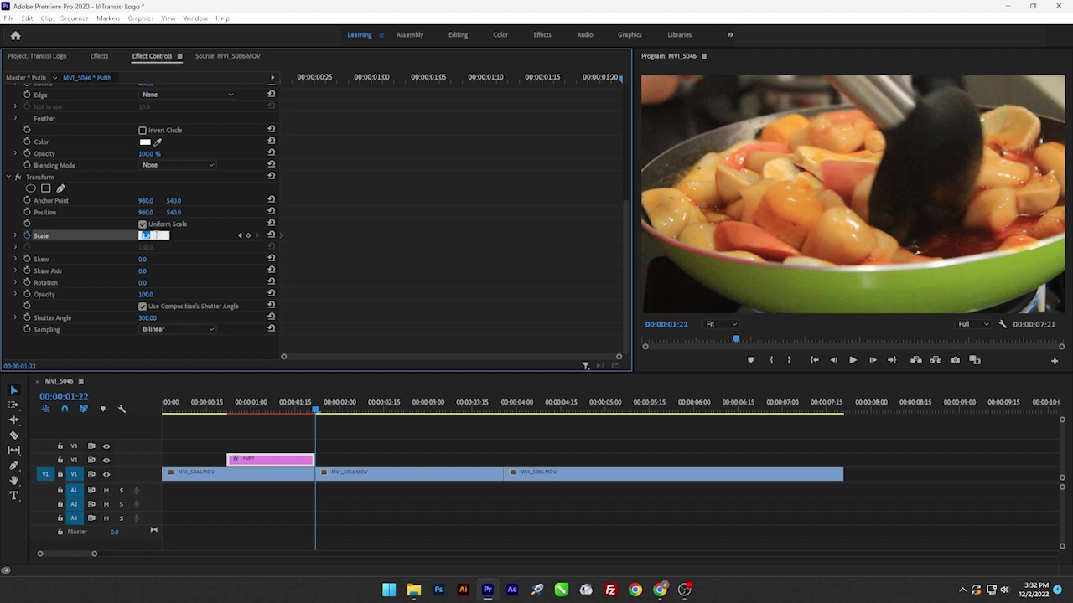
pyautogui.write('120')
pyautogui.press('Return')
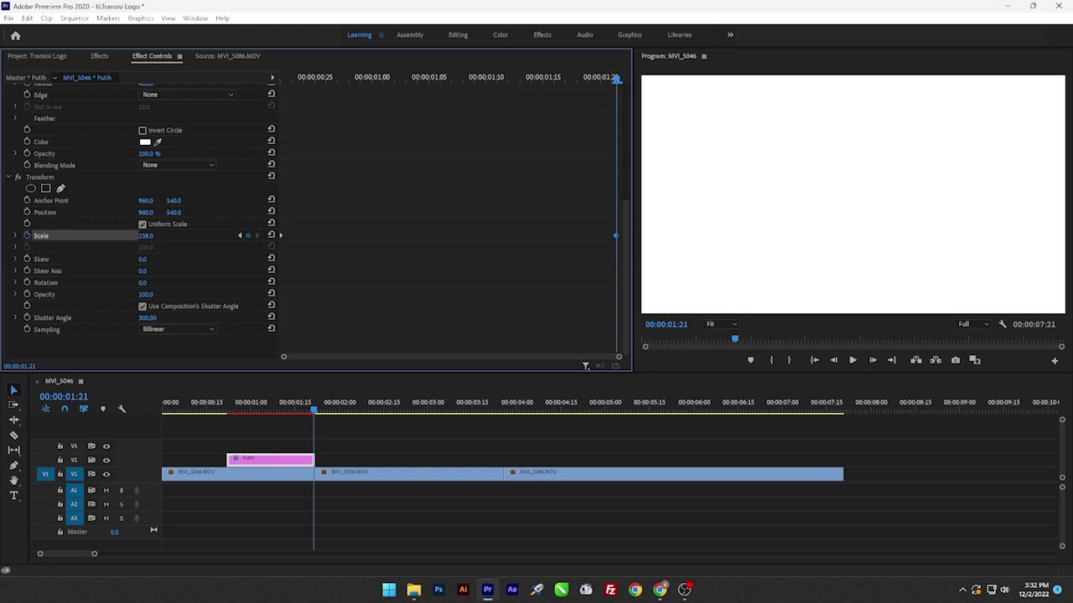
pyautogui.moveTo(145, 236); pyautogui.dragTo(162, 235)
pyautogui.click(152, 238)
pyautogui.write('300')
pyautogui.press('Return')
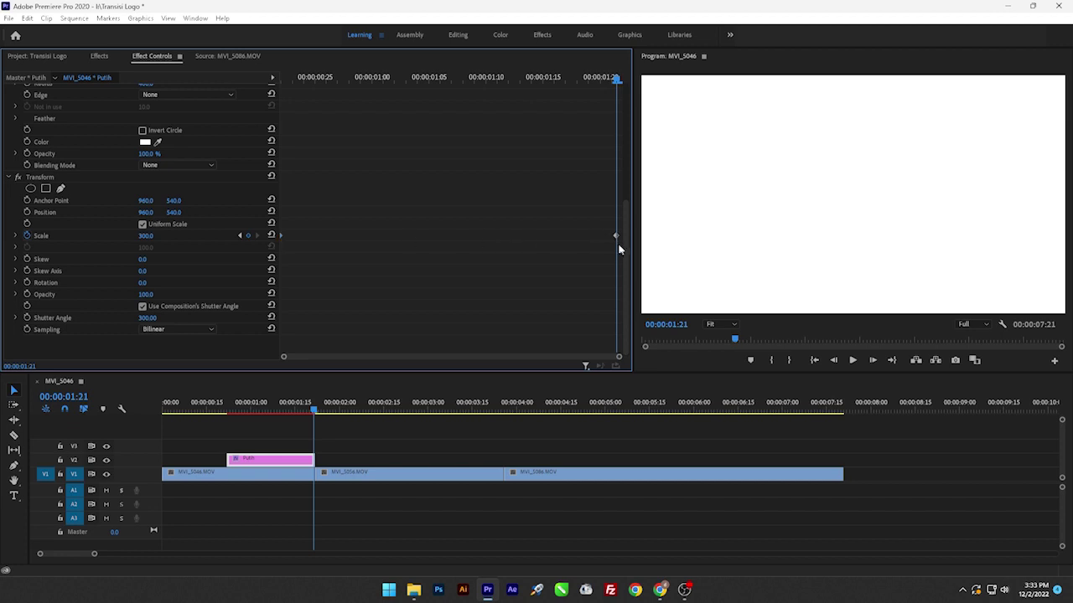
pyautogui.moveTo(617, 243); pyautogui.dragTo(283, 219)
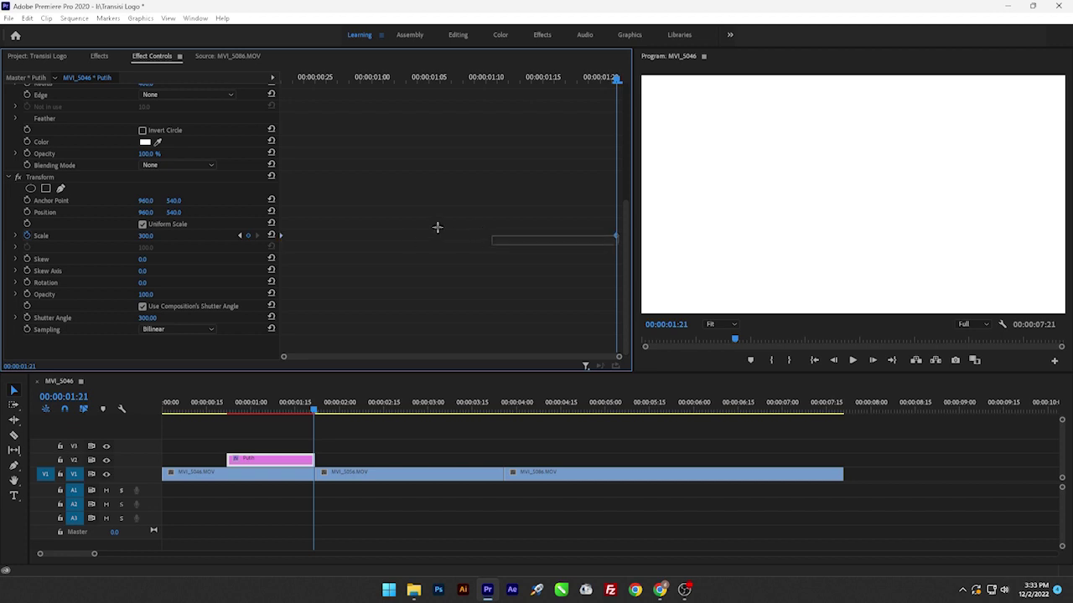
# - Ease the selected Scale keyframes and scrub through the transition up to the cut
pyautogui.rightClick(281, 236)
pyautogui.click(316, 399)
pyautogui.click(249, 408)
pyautogui.moveTo(248, 408); pyautogui.dragTo(234, 408)
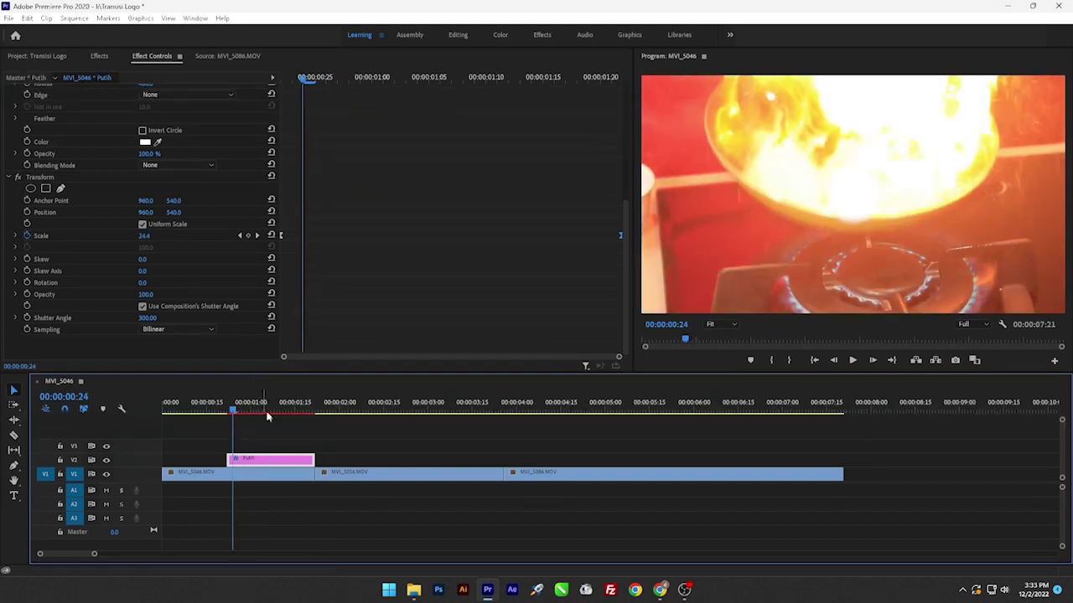
pyautogui.click(316, 416)
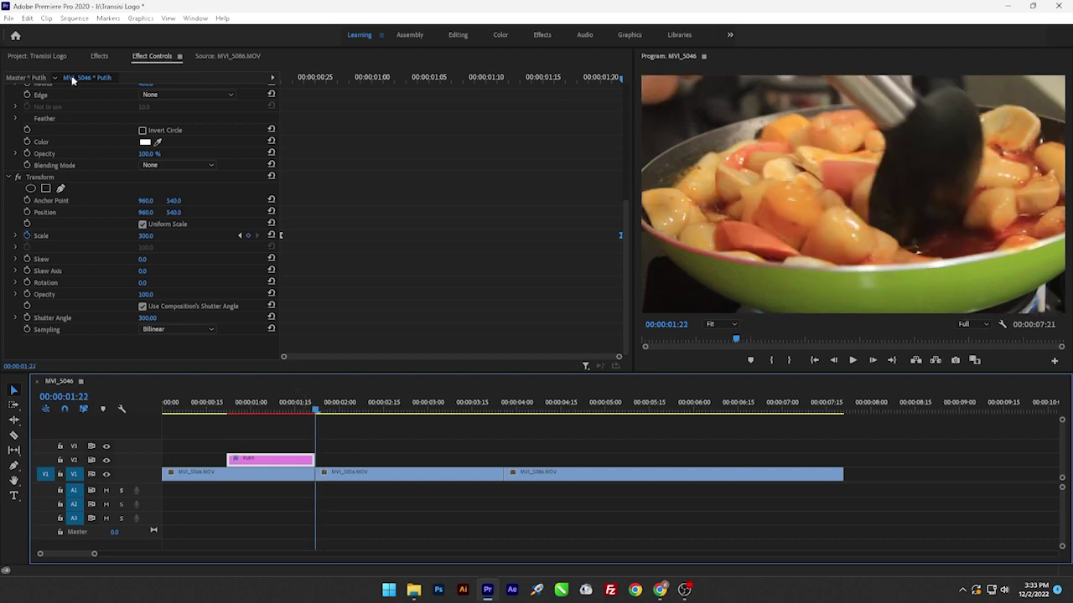
# - Place Logo-DC.png from the Project panel on V3 above the white circle
pyautogui.click(37, 56)
pyautogui.click(60, 155)
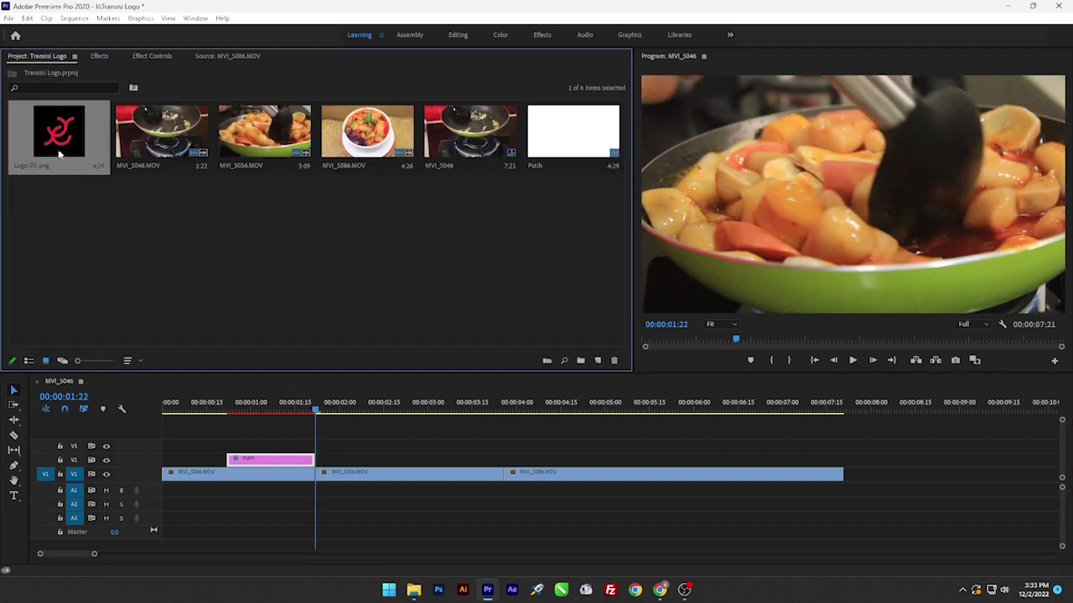
pyautogui.moveTo(180, 346); pyautogui.dragTo(283, 452)
# - Set the logo clip's duration to 00:00:00:20 in Speed/Duration
pyautogui.rightClick(335, 446)
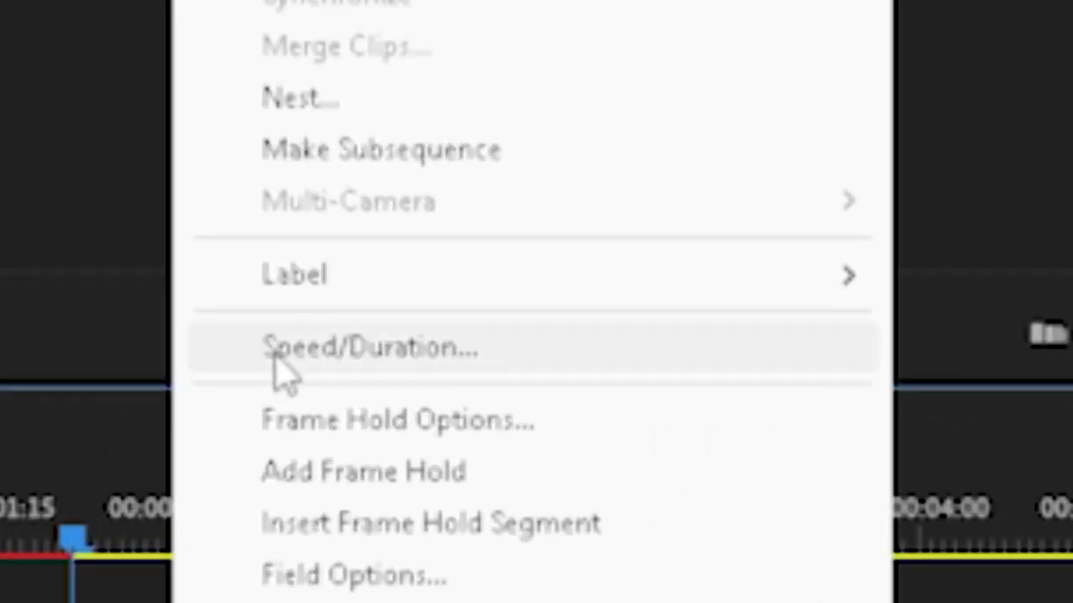
pyautogui.click(277, 359)
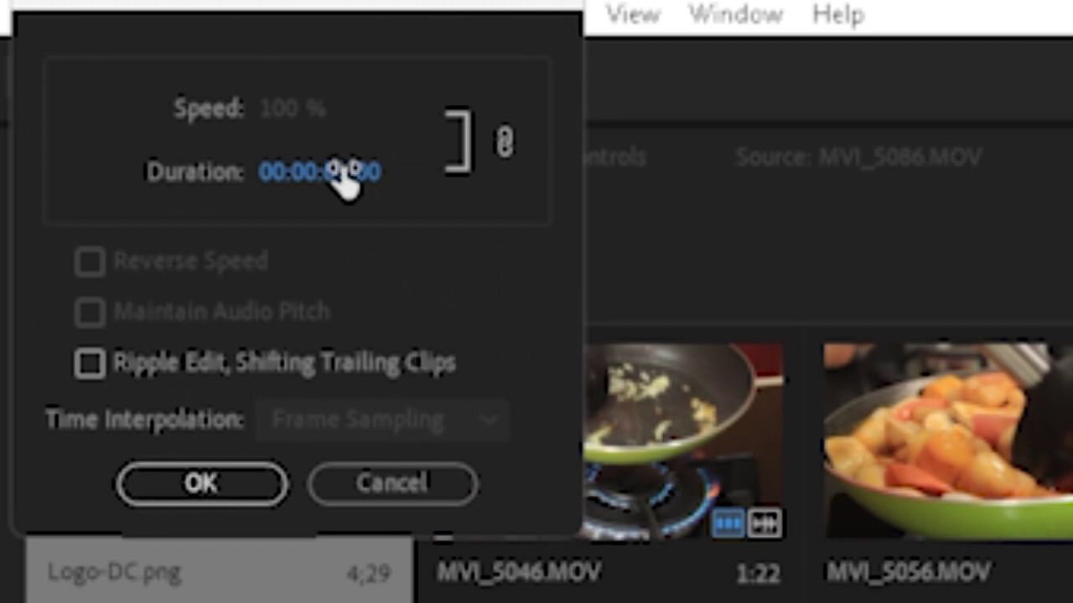
pyautogui.click(356, 167)
pyautogui.click(356, 168)
pyautogui.press('BackSpace')
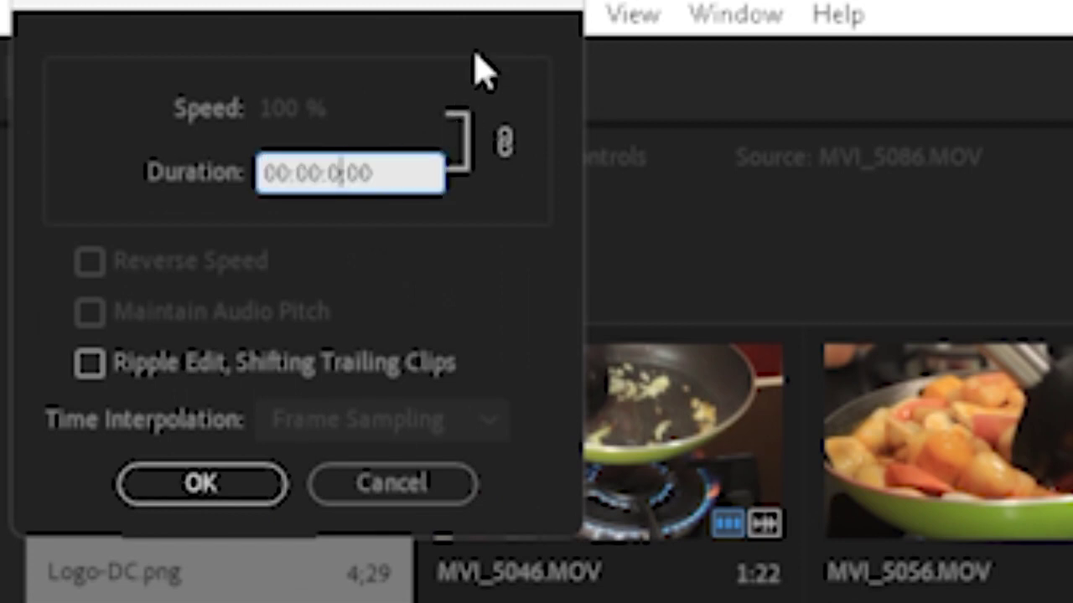
pyautogui.write('0:')
pyautogui.write('2')
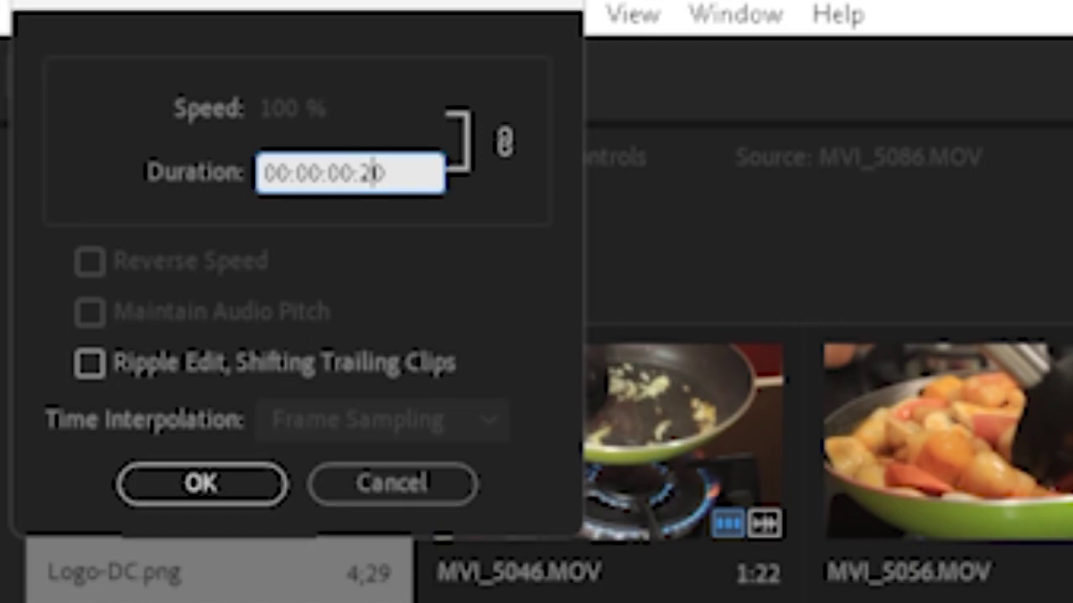
pyautogui.press('Return')
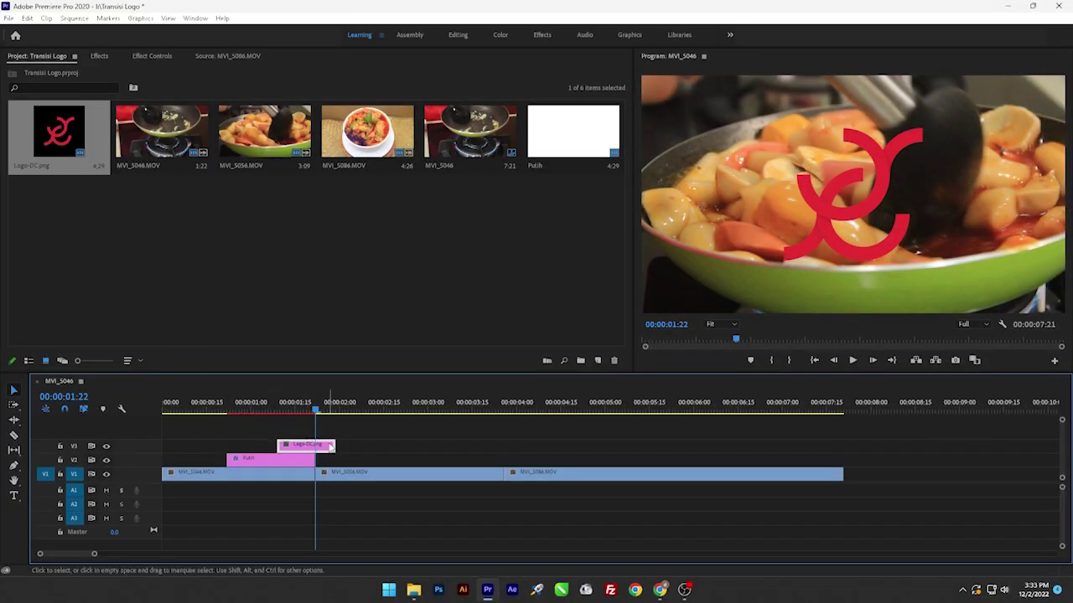
# - Slide the logo clip to end at the cut and show its effect settings
pyautogui.moveTo(303, 445); pyautogui.dragTo(282, 448)
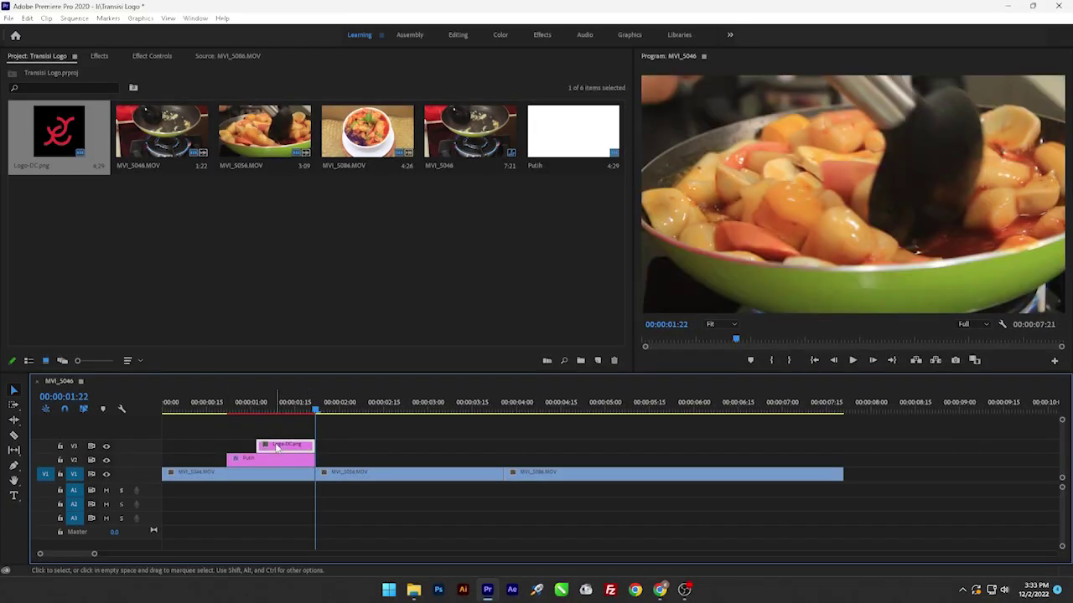
pyautogui.moveTo(246, 411); pyautogui.dragTo(267, 412)
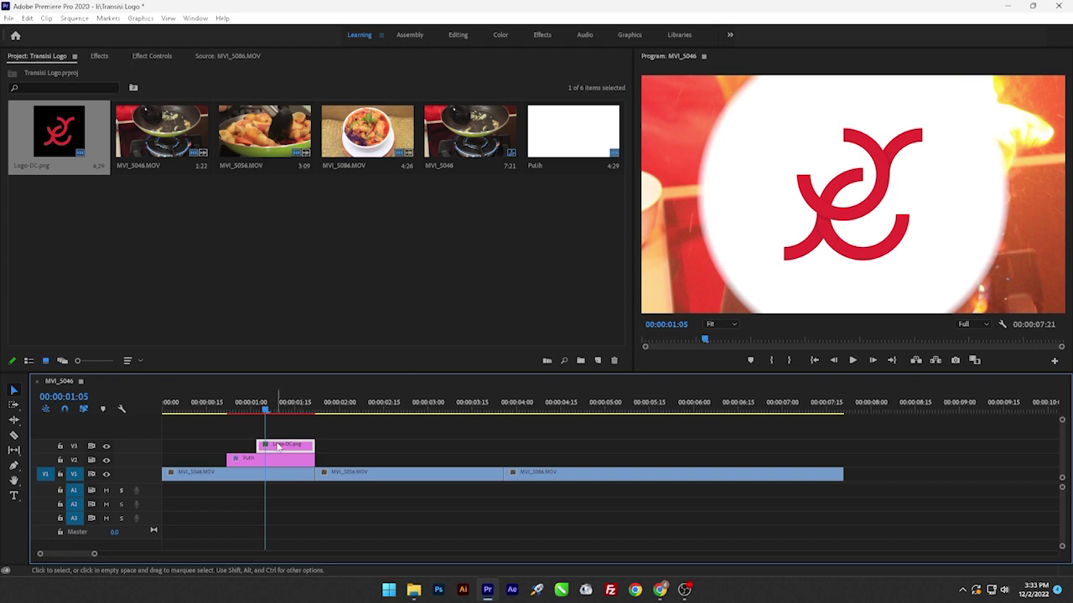
pyautogui.click(100, 56)
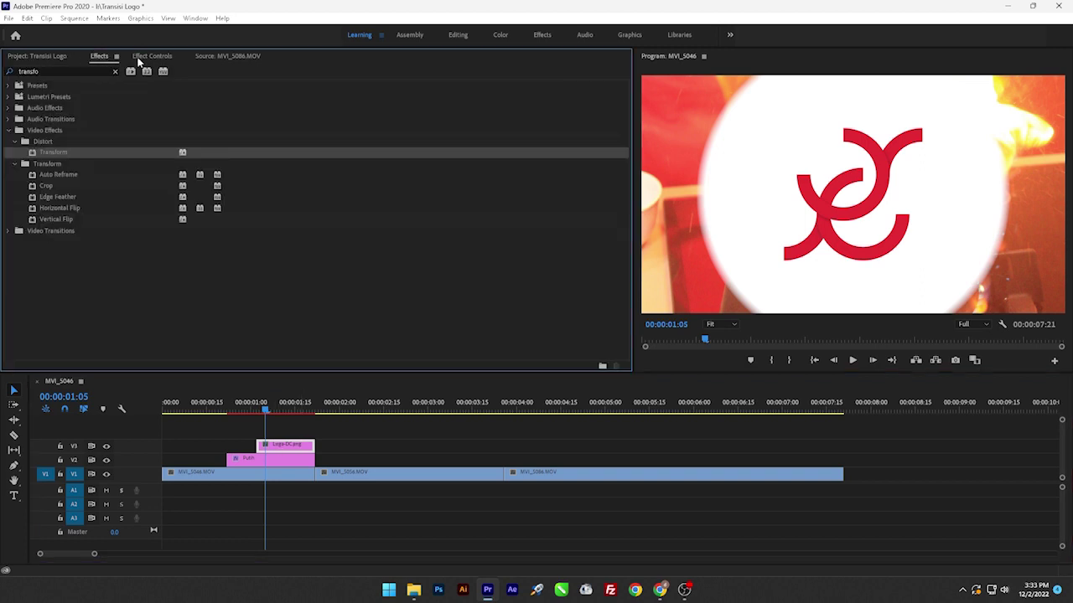
pyautogui.click(139, 59)
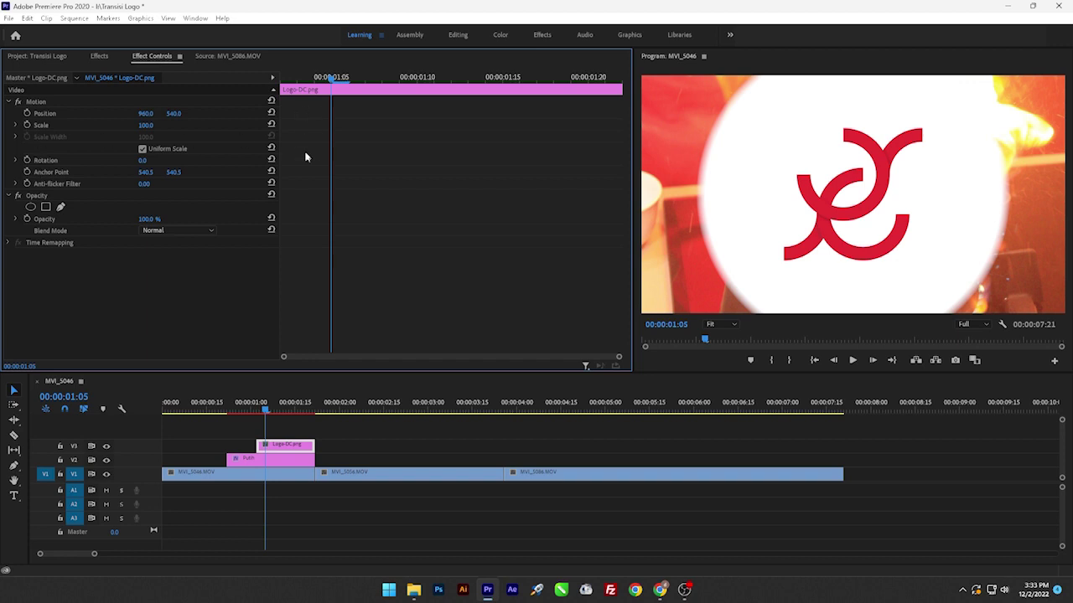
# - Add a 1.0 Scale keyframe at the logo clip's first frame
pyautogui.click(262, 410)
pyautogui.press('Left')
pyautogui.press('Left')
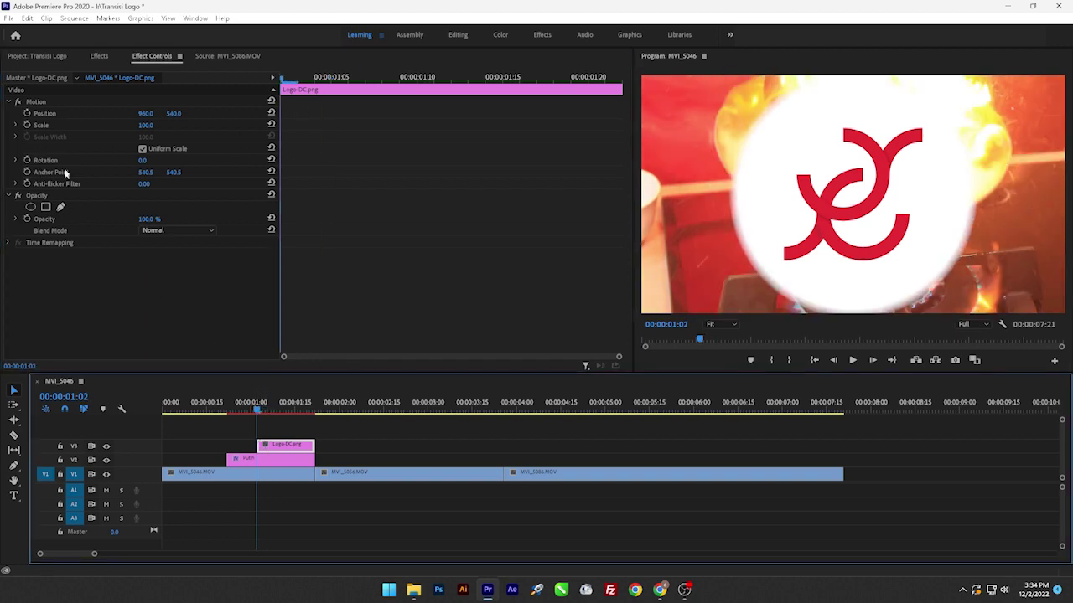
pyautogui.click(27, 125)
pyautogui.click(147, 125)
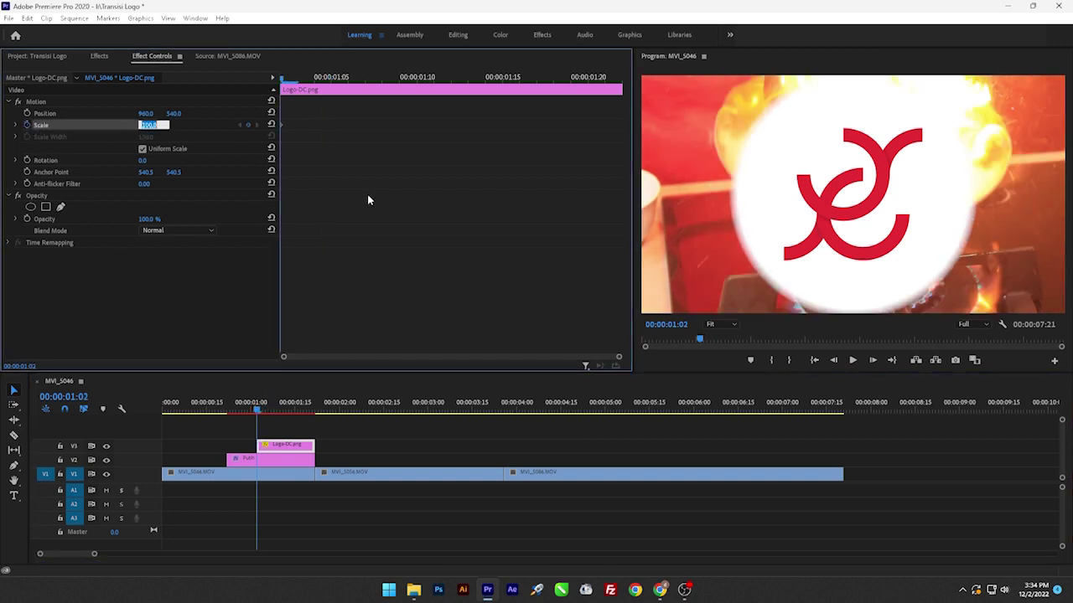
pyautogui.write('1')
pyautogui.press('Return')
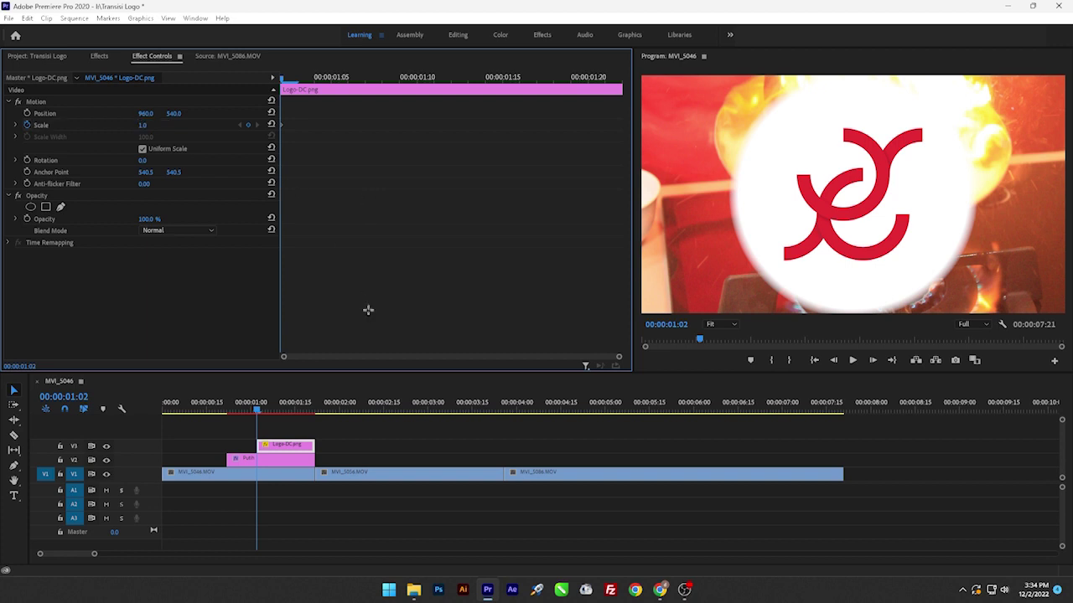
# - Key an eased-in 50.0 logo Scale at 00:00:01:20, then select the Path and Logo-DC clips
pyautogui.click(315, 411)
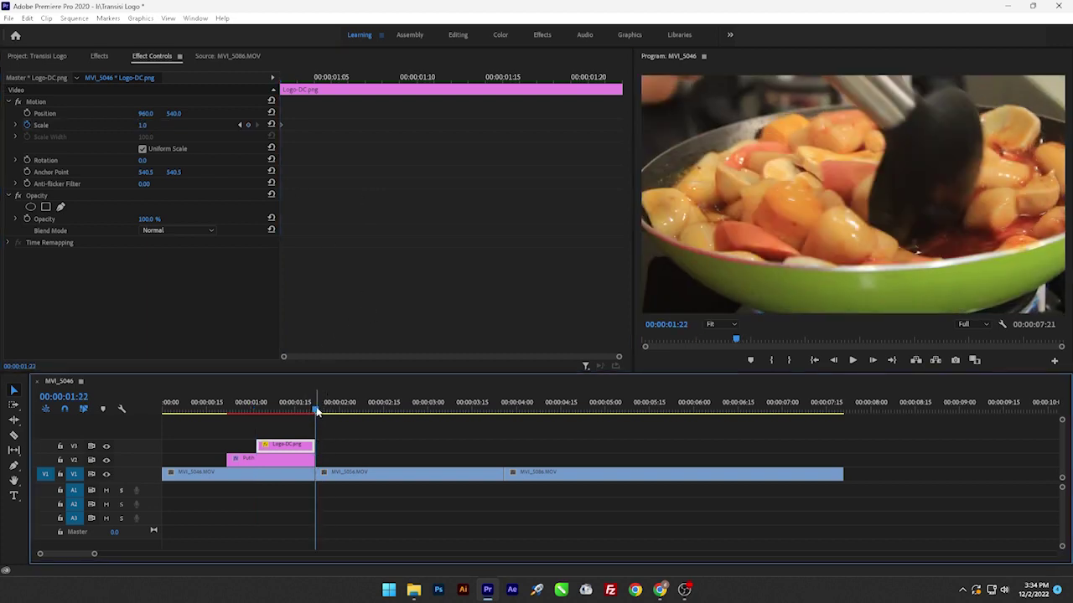
pyautogui.moveTo(313, 410); pyautogui.dragTo(310, 411)
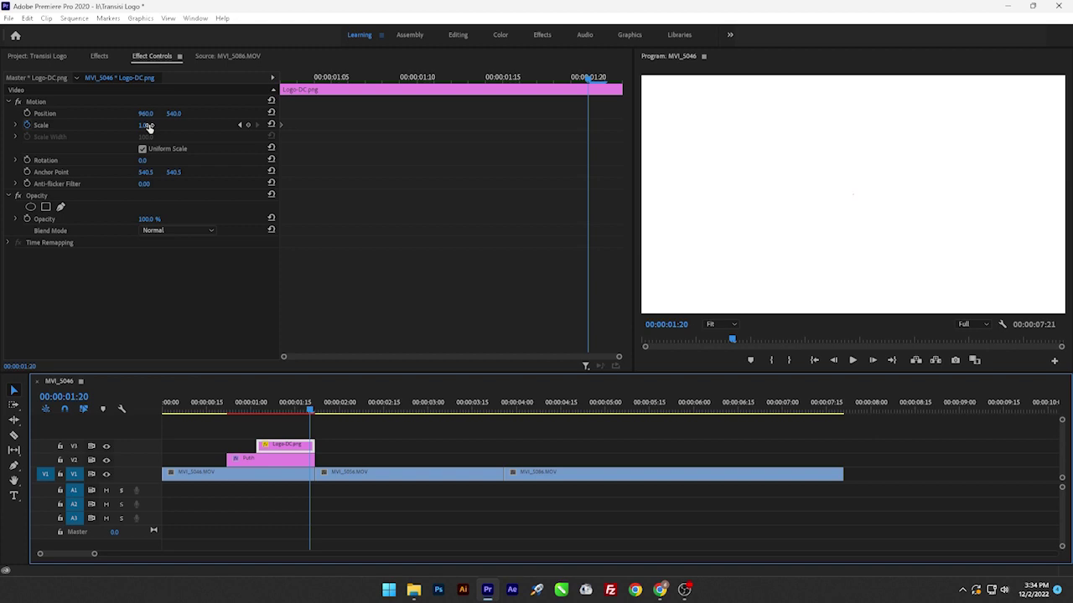
pyautogui.click(147, 126)
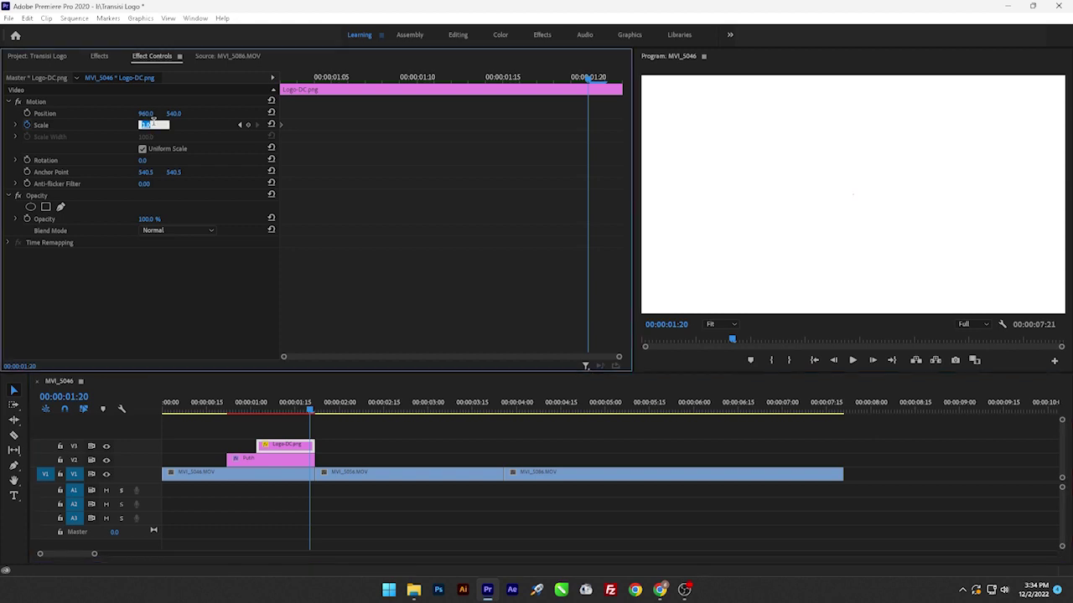
pyautogui.write('50')
pyautogui.press('Return')
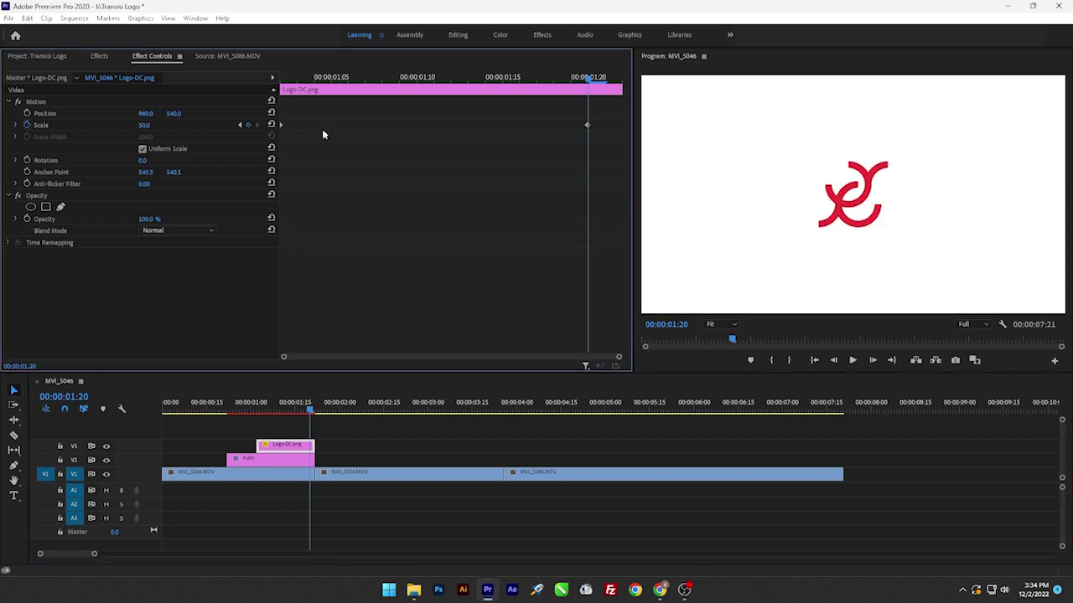
pyautogui.rightClick(585, 125)
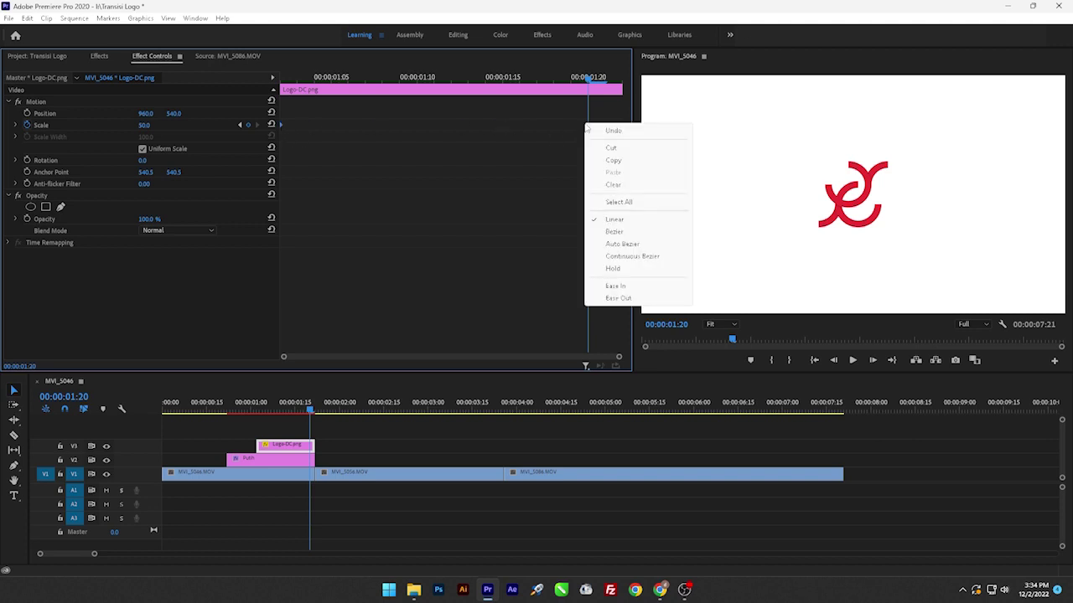
pyautogui.click(608, 285)
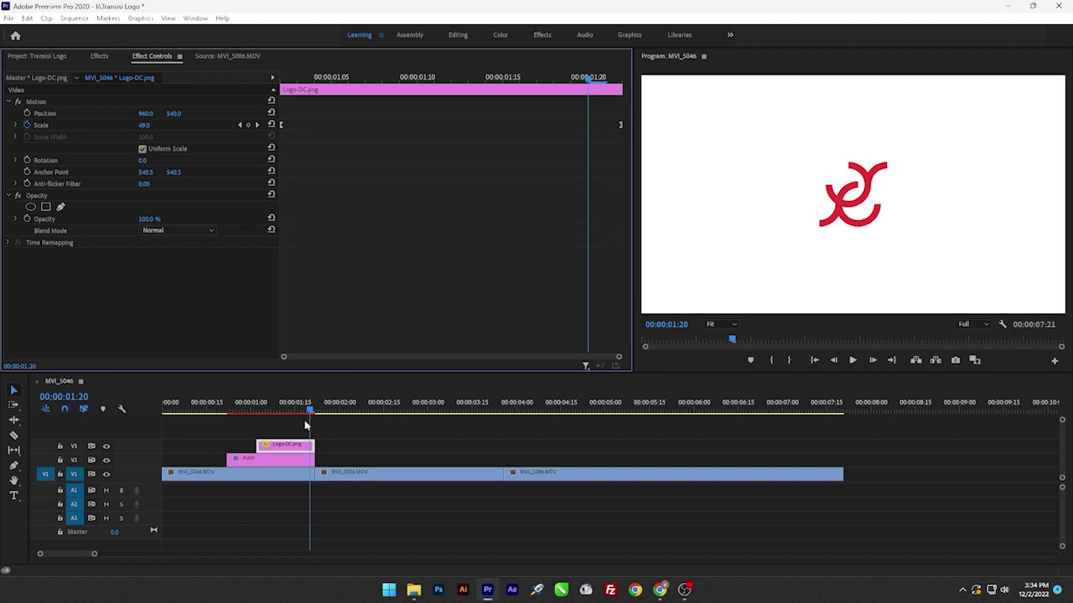
pyautogui.click(278, 409)
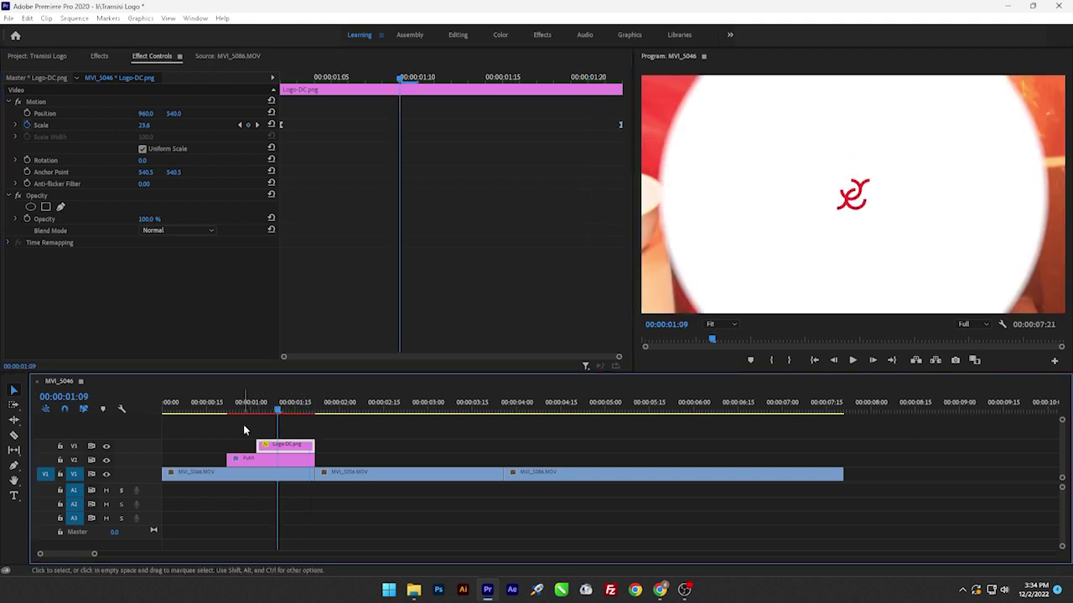
pyautogui.moveTo(248, 429); pyautogui.dragTo(290, 492)
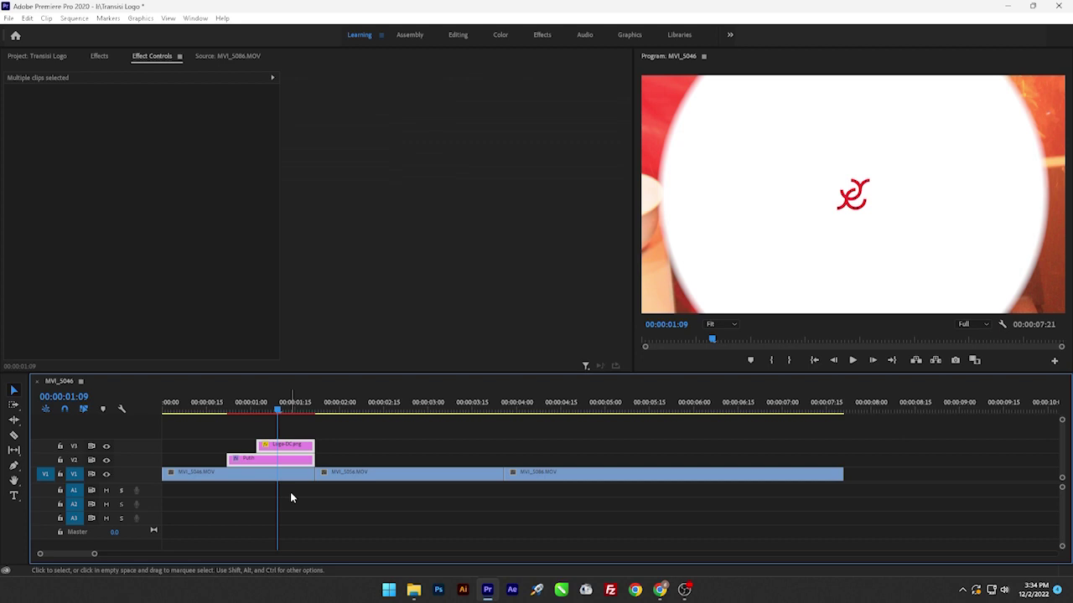
# - Render the selected clips with Sequence > Render Selection and scrub the first-cut transition
pyautogui.click(74, 18)
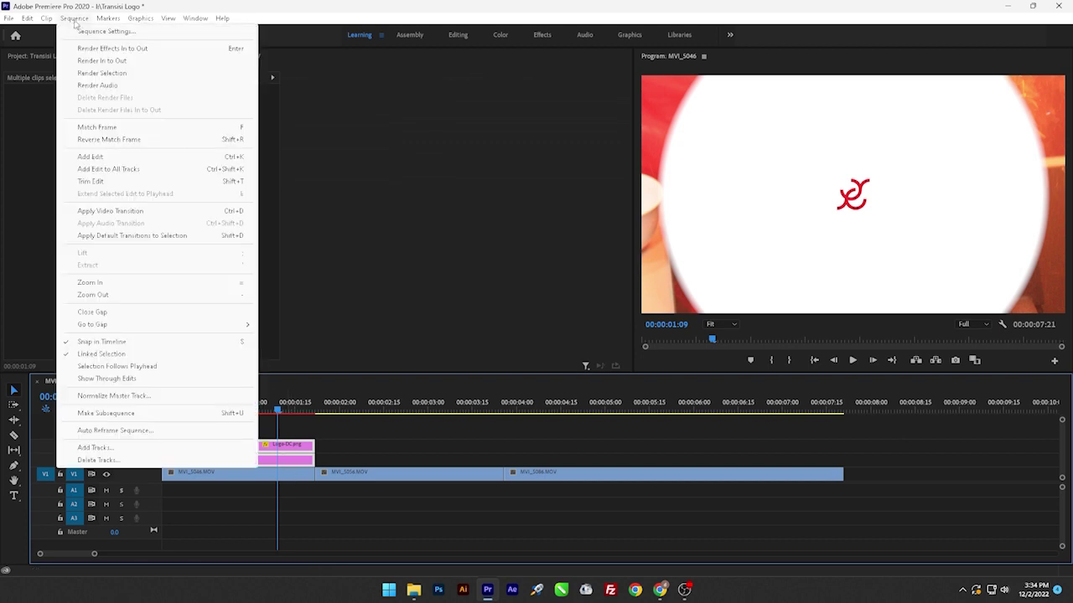
pyautogui.click(92, 73)
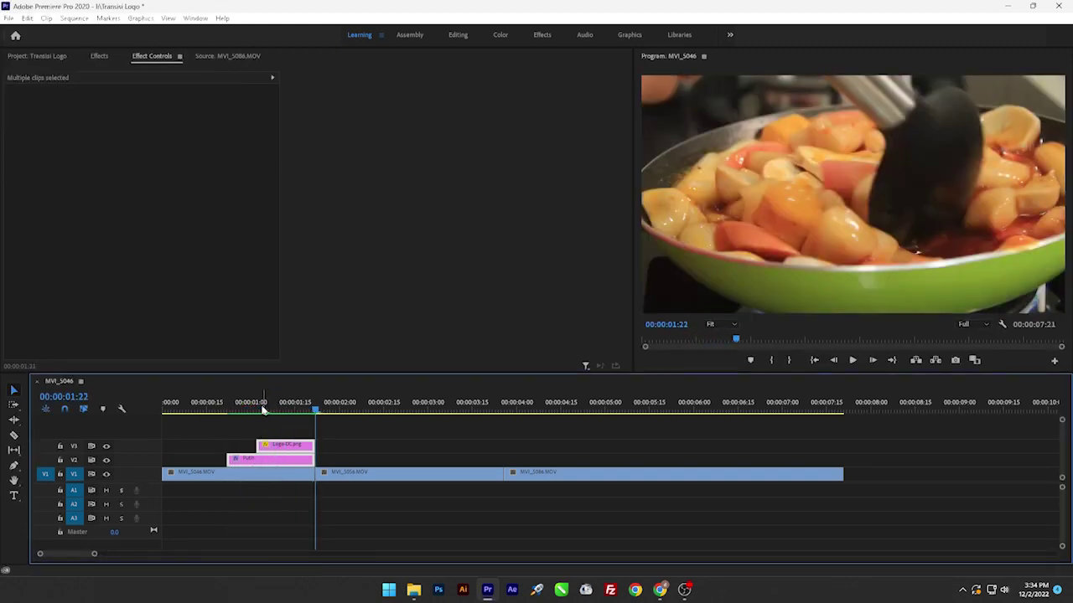
pyautogui.moveTo(262, 408)
pyautogui.mouseDown()
pyautogui.moveTo(244, 409)
pyautogui.moveTo(308, 441)
pyautogui.mouseUp()
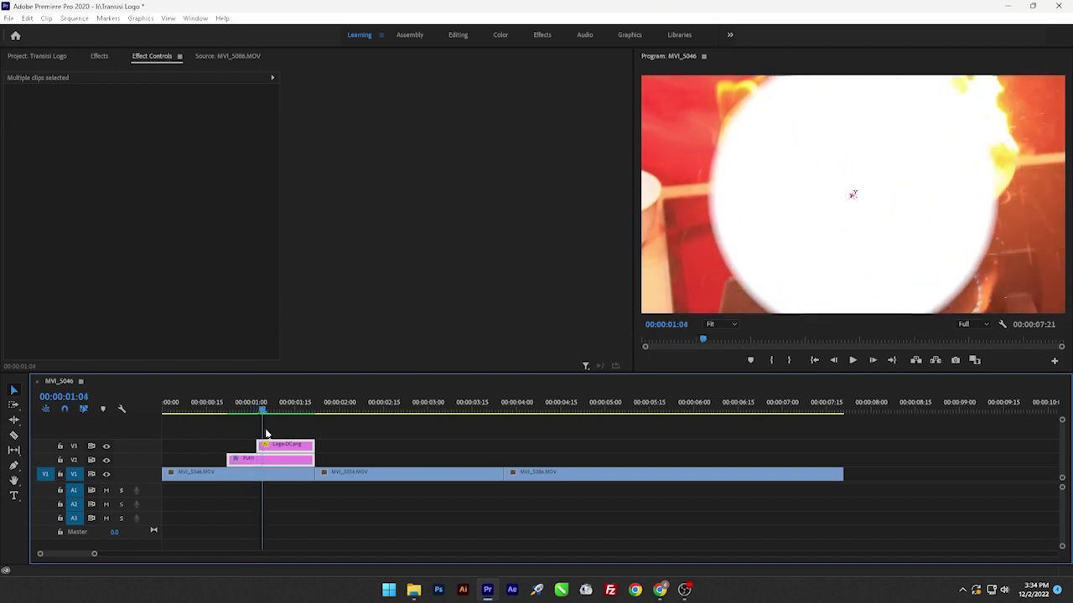
pyautogui.moveTo(309, 441); pyautogui.dragTo(269, 459)
pyautogui.click(329, 447)
# - Nest the selected Path and Logo clips as Nested Sequence 01
pyautogui.rightClick(269, 459)
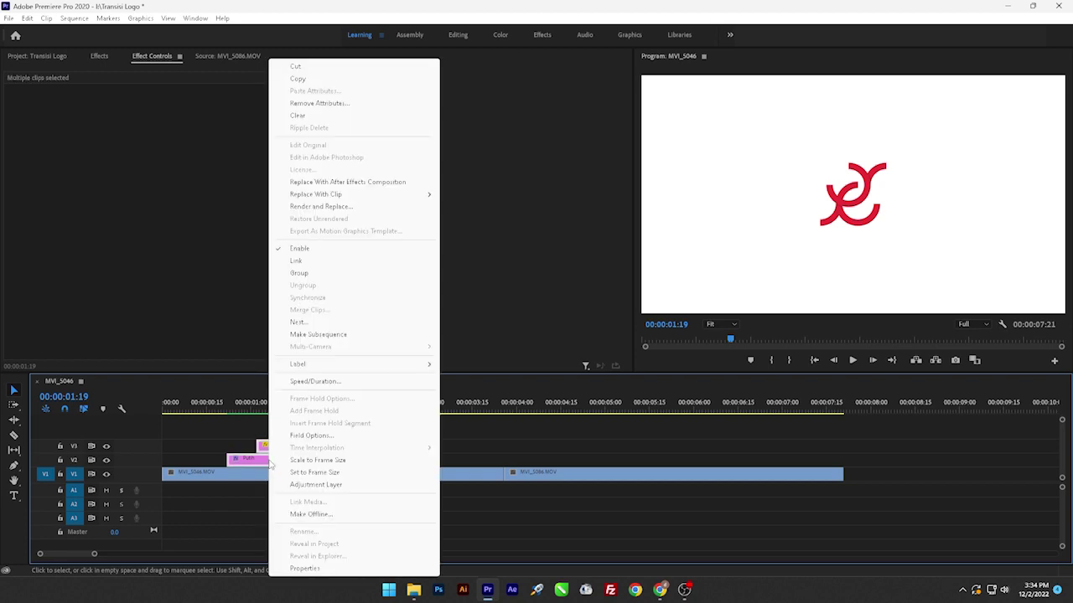
pyautogui.click(295, 322)
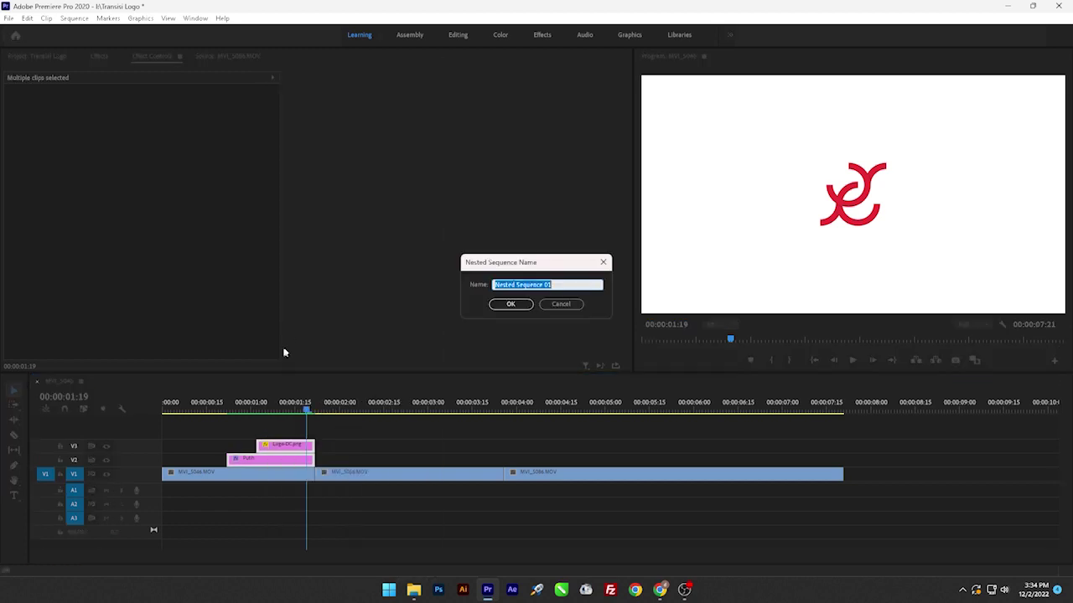
pyautogui.click(517, 305)
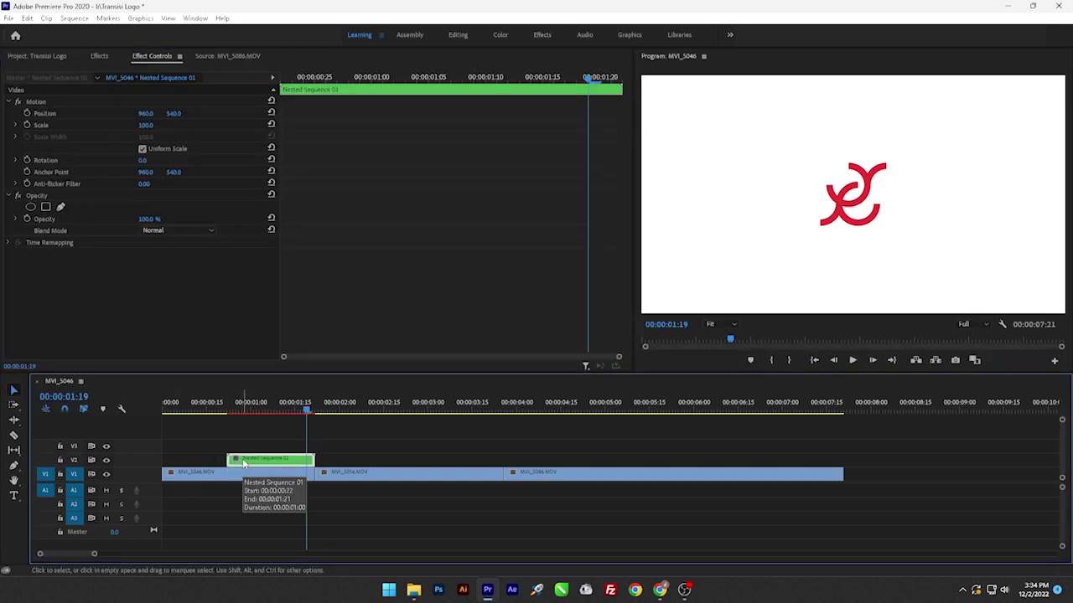
# - Copy the nested clip after the first cut and set it to Reverse Speed with smoother interpolation
pyautogui.moveTo(248, 462); pyautogui.dragTo(342, 466)
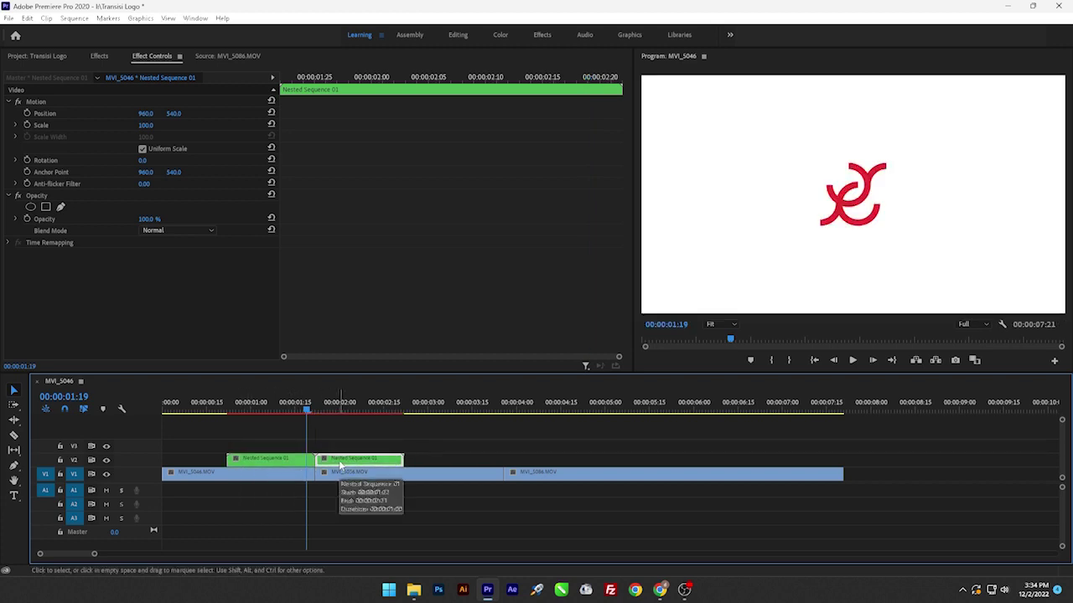
pyautogui.rightClick(358, 466)
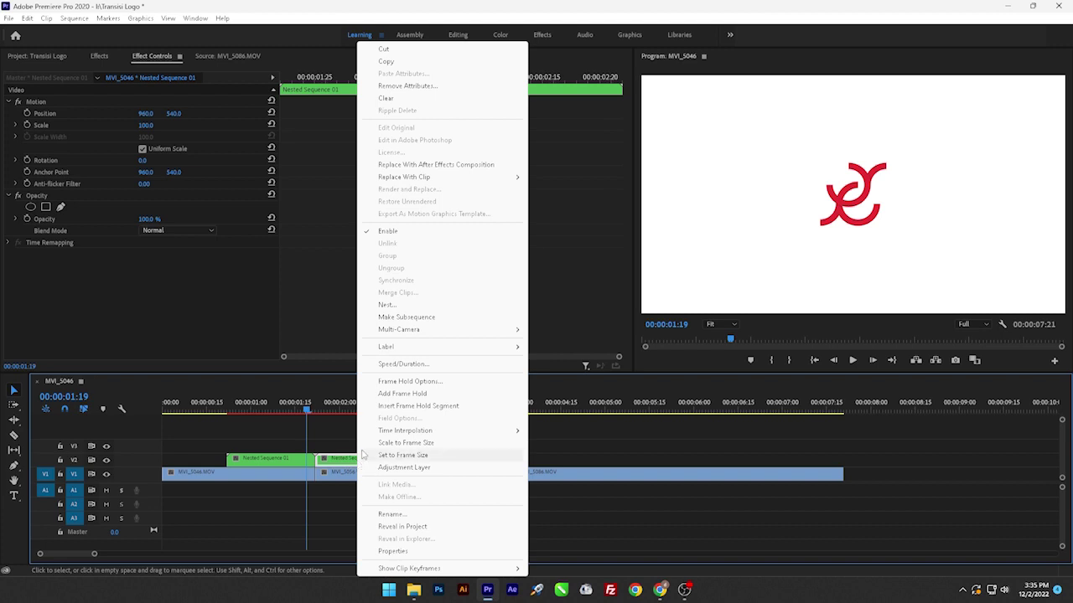
pyautogui.click(382, 364)
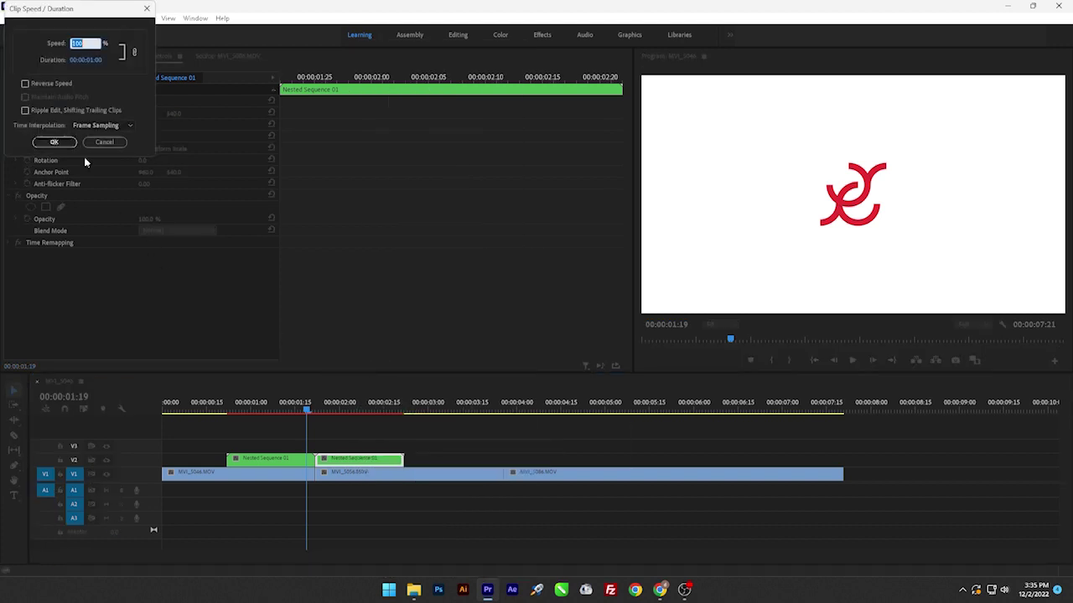
pyautogui.click(25, 83)
pyautogui.click(87, 126)
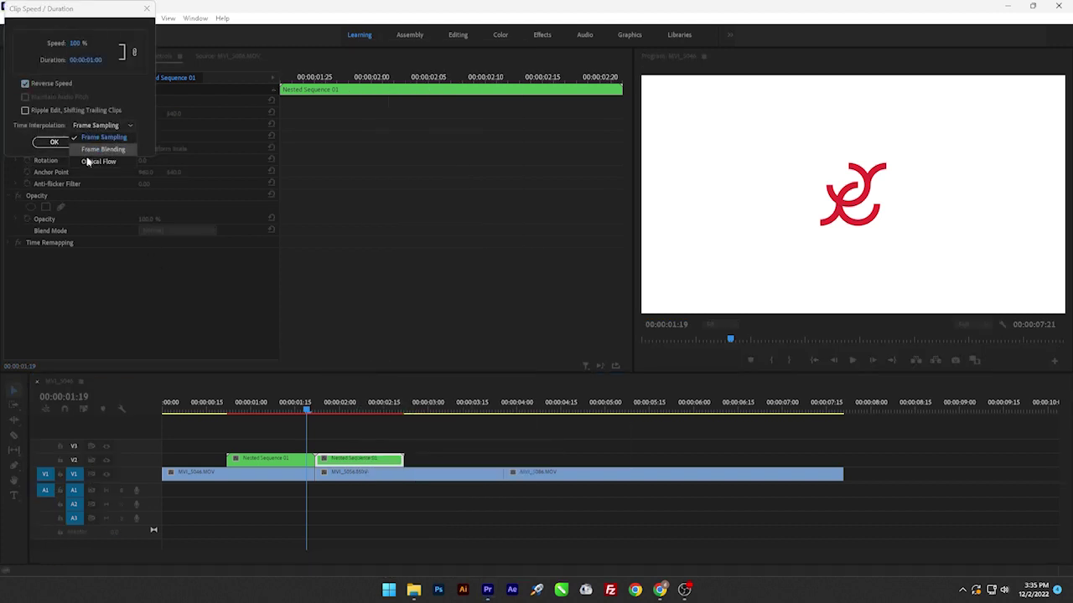
pyautogui.click(98, 161)
pyautogui.click(54, 141)
# - Change the time interpolation of the first nested clip in Speed/Duration
pyautogui.click(259, 456)
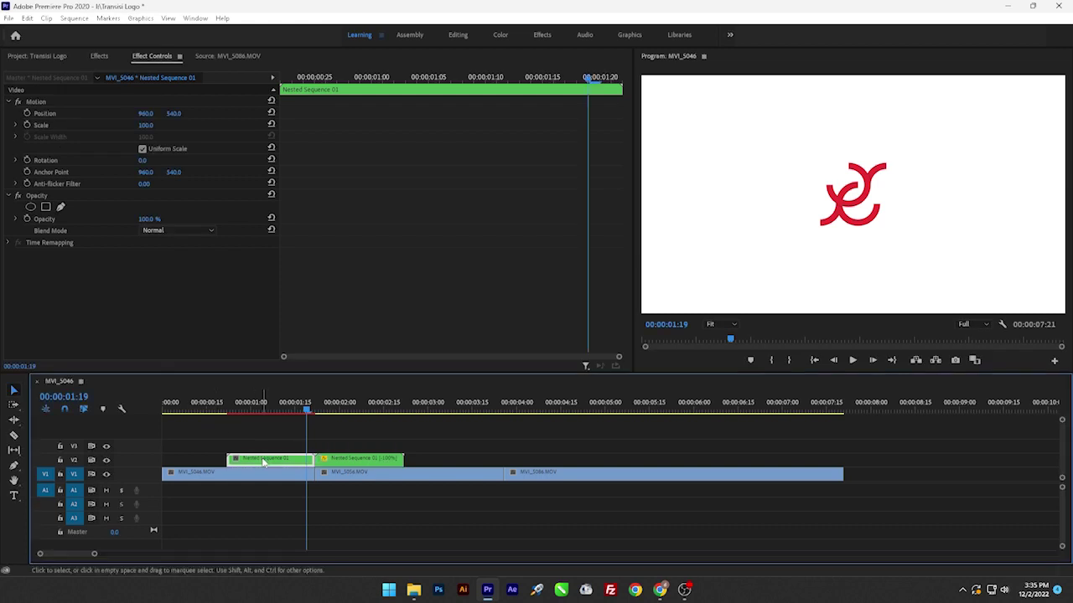
pyautogui.rightClick(259, 457)
pyautogui.click(275, 371)
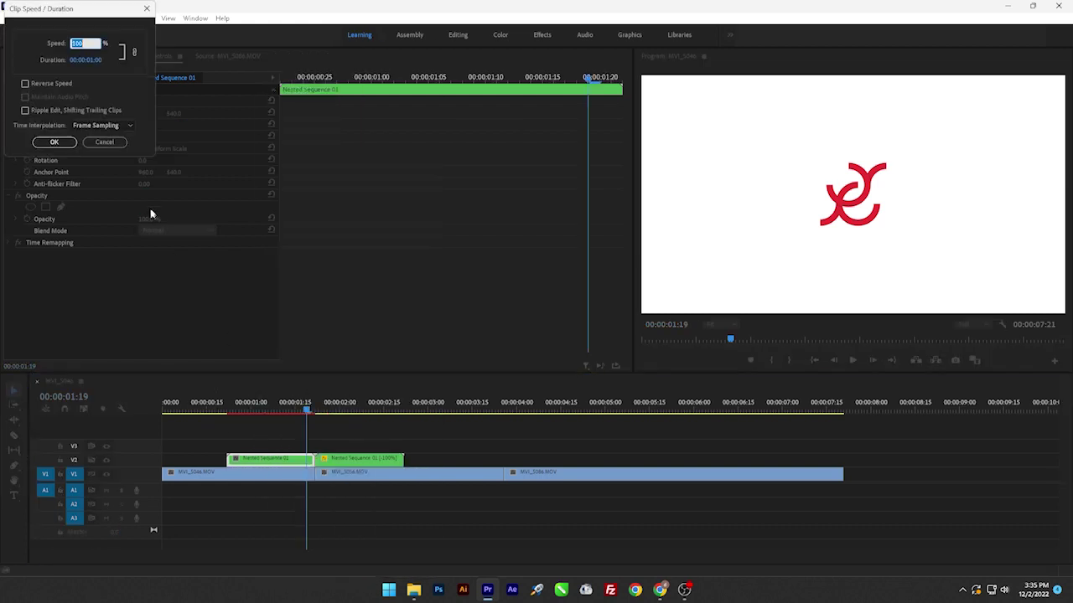
pyautogui.click(99, 124)
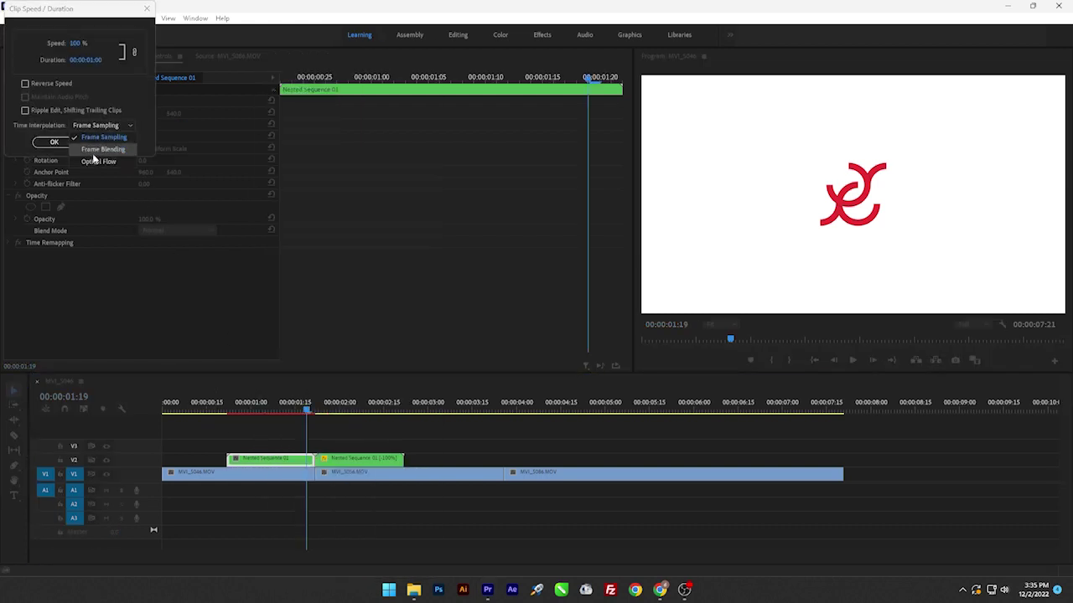
pyautogui.click(100, 156)
pyautogui.click(54, 141)
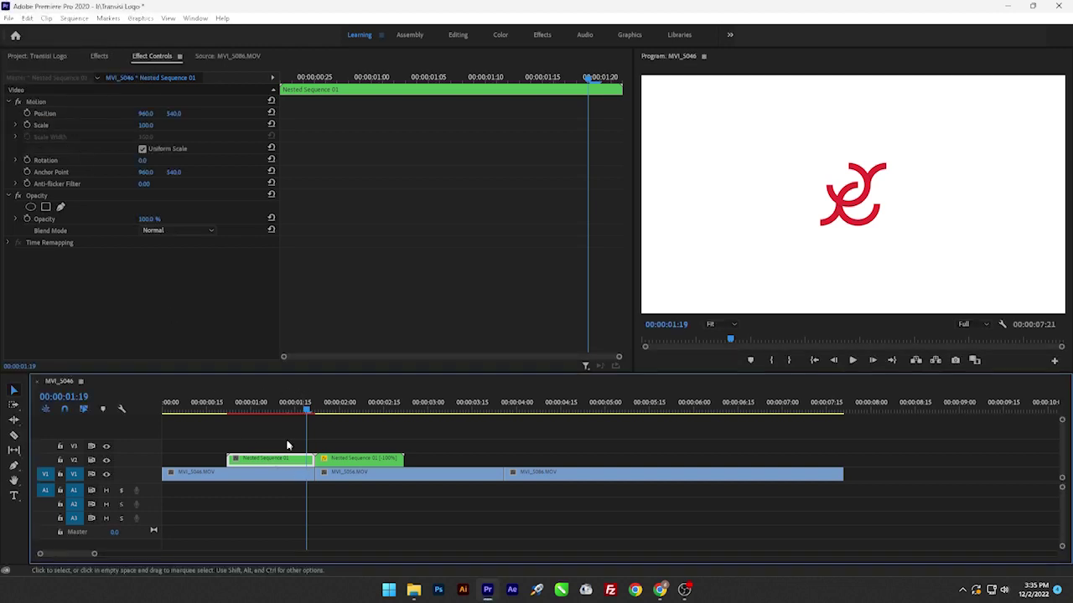
pyautogui.click(289, 443)
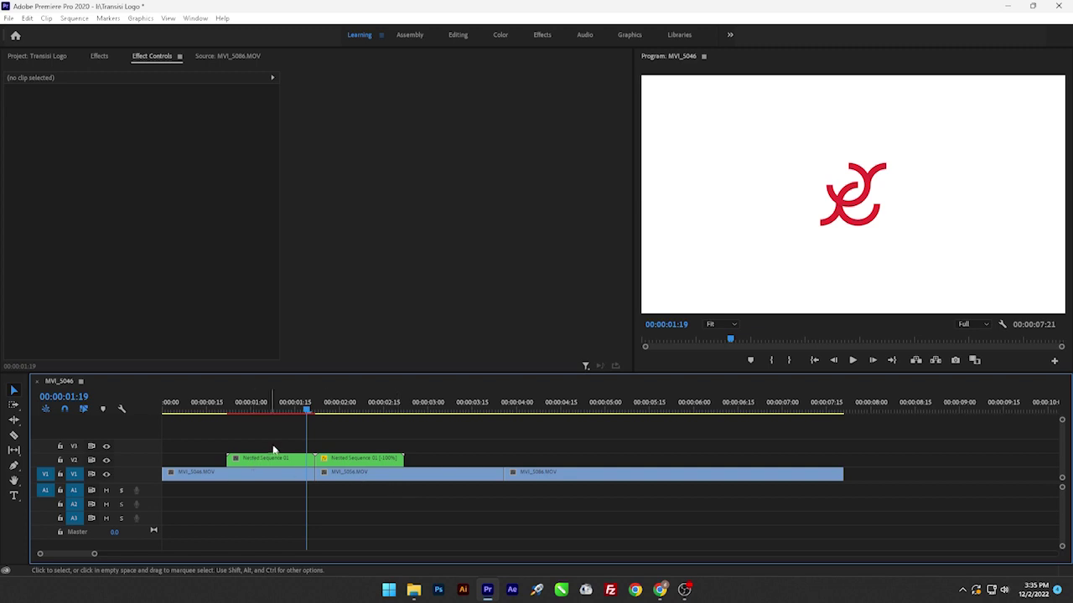
# - Copy both nested clips to the second cut and zoom the timeline out
pyautogui.moveTo(270, 440)
pyautogui.mouseDown()
pyautogui.moveTo(334, 461)
pyautogui.moveTo(486, 467)
pyautogui.moveTo(484, 426)
pyautogui.mouseUp()
pyautogui.click(484, 426)
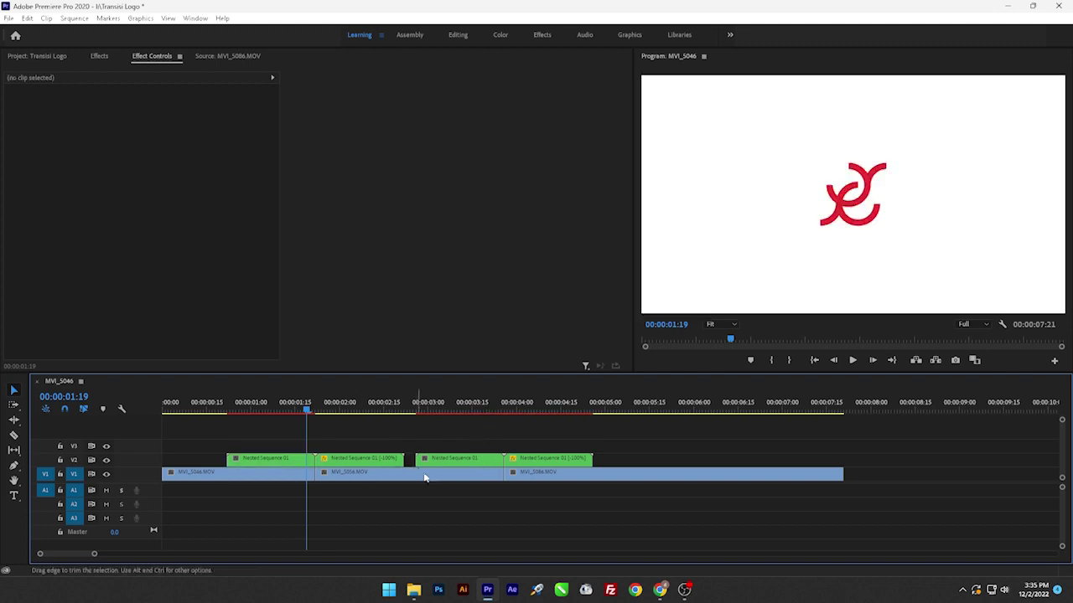
pyautogui.moveTo(94, 554); pyautogui.dragTo(127, 554)
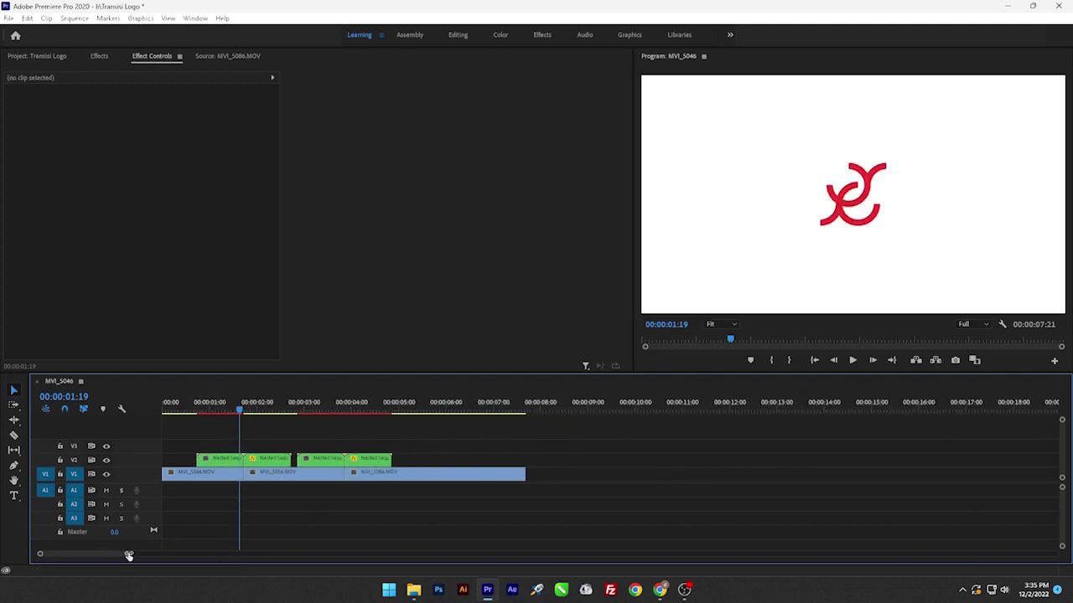
# - Lengthen the first cooking clip and move MVI_5086 left to close the gap
pyautogui.moveTo(383, 477)
pyautogui.mouseDown()
pyautogui.moveTo(408, 478)
pyautogui.moveTo(309, 497)
pyautogui.mouseUp()
pyautogui.click(393, 478)
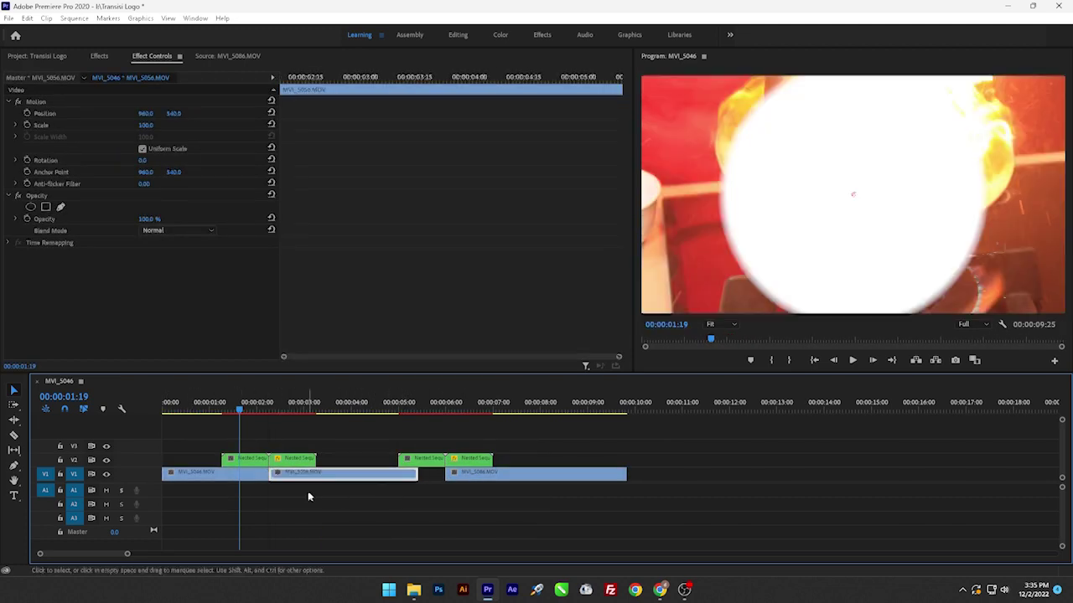
pyautogui.click(309, 497)
pyautogui.moveTo(488, 478); pyautogui.dragTo(484, 480)
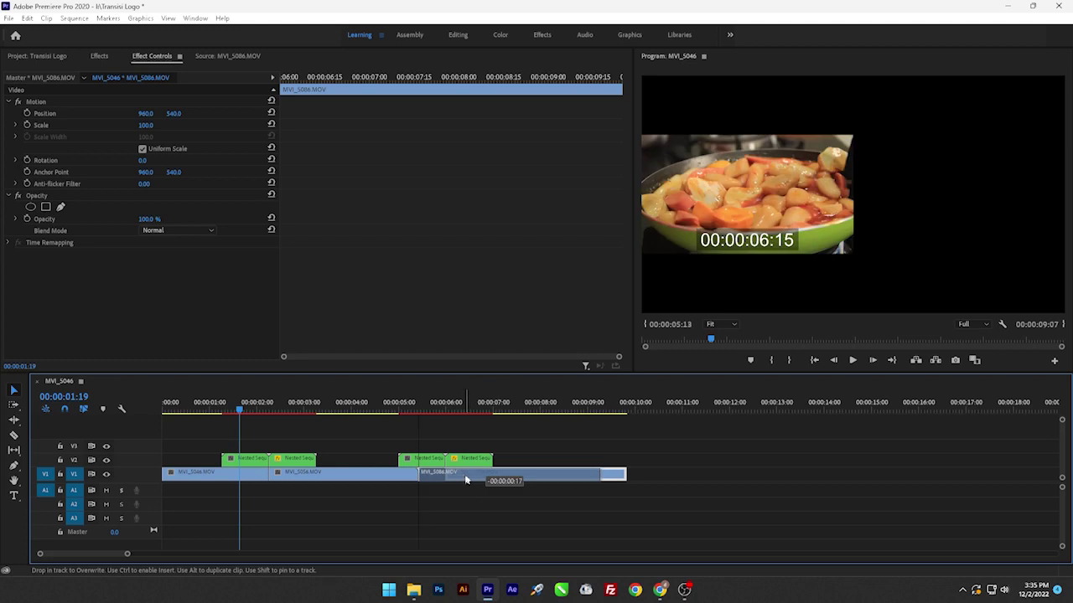
pyautogui.moveTo(473, 481)
pyautogui.mouseDown()
pyautogui.moveTo(432, 462)
pyautogui.moveTo(404, 466)
pyautogui.moveTo(396, 483)
pyautogui.mouseUp()
pyautogui.click(393, 502)
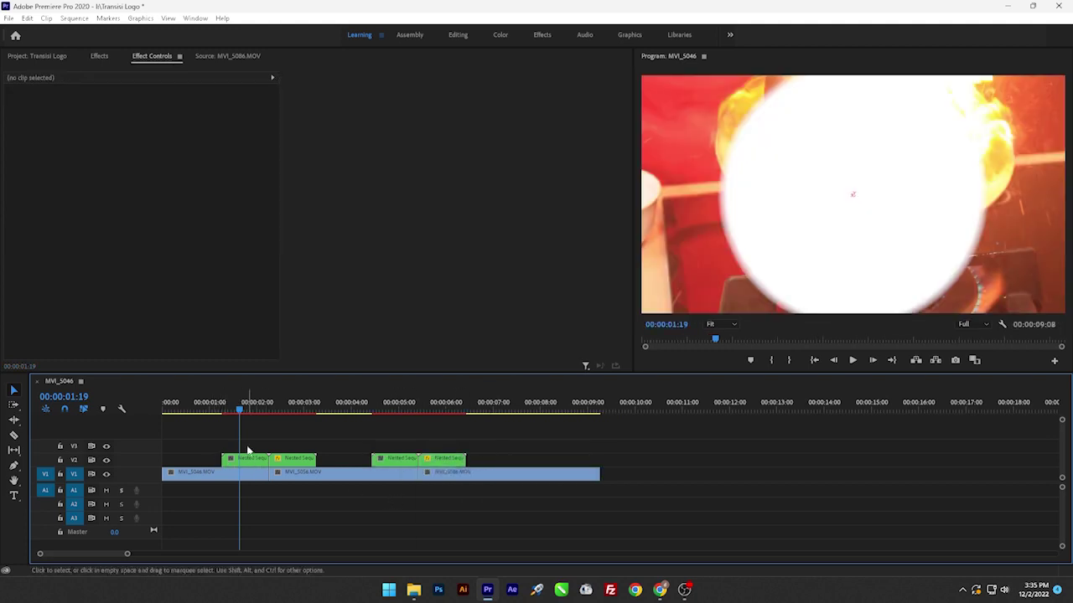
# - Render the whole sequence In to Out and play it from the start
pyautogui.moveTo(210, 408); pyautogui.dragTo(159, 409)
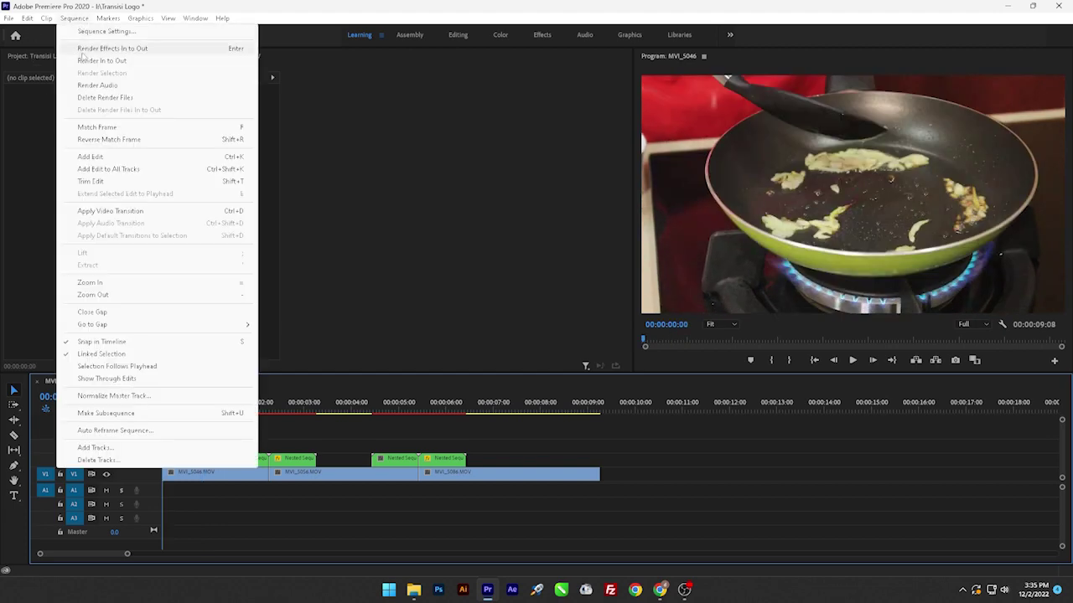
pyautogui.click(89, 62)
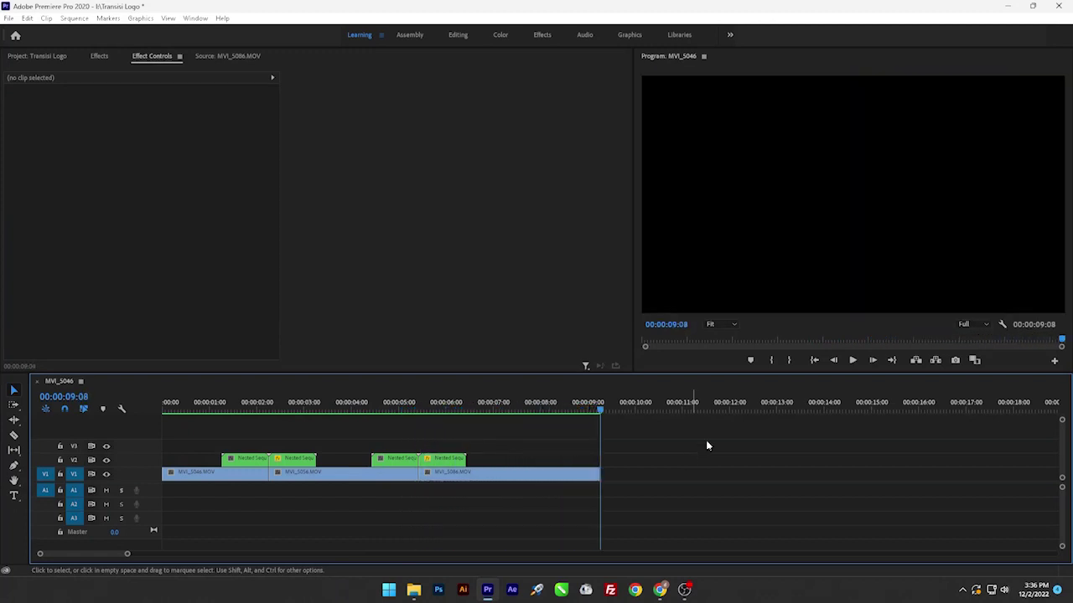
pyautogui.click(852, 360)
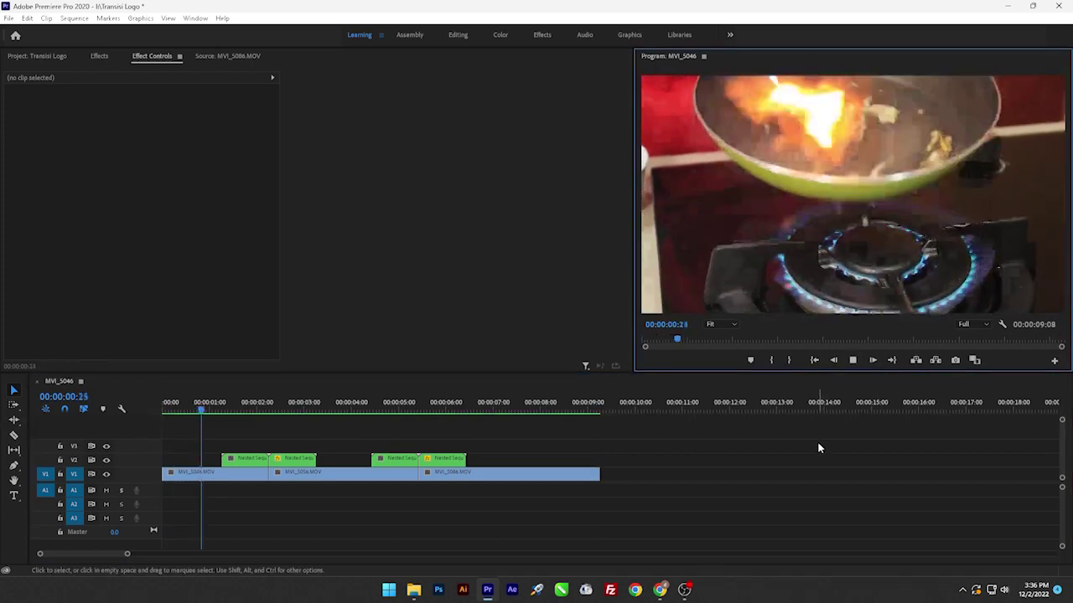